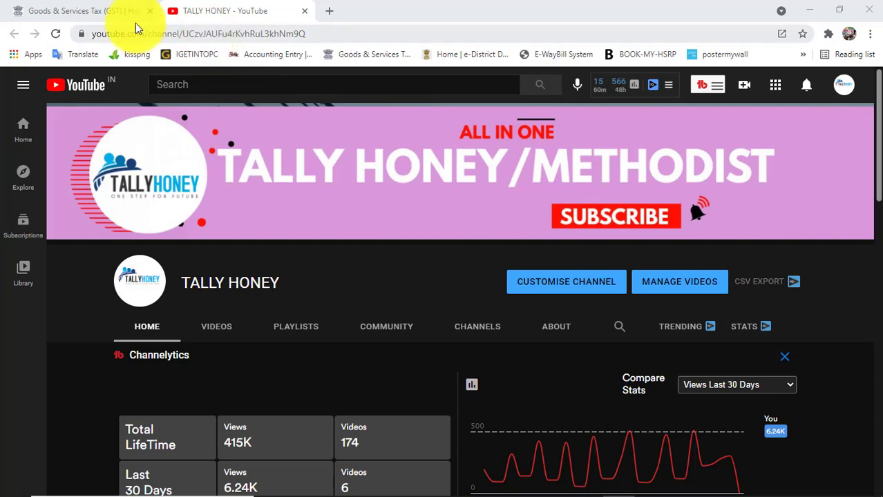
On the GST portal, go to Search Taxpayer and choose Search by GSTIN/UIN
{"action": "left_click", "coordinate": [101, 17]}
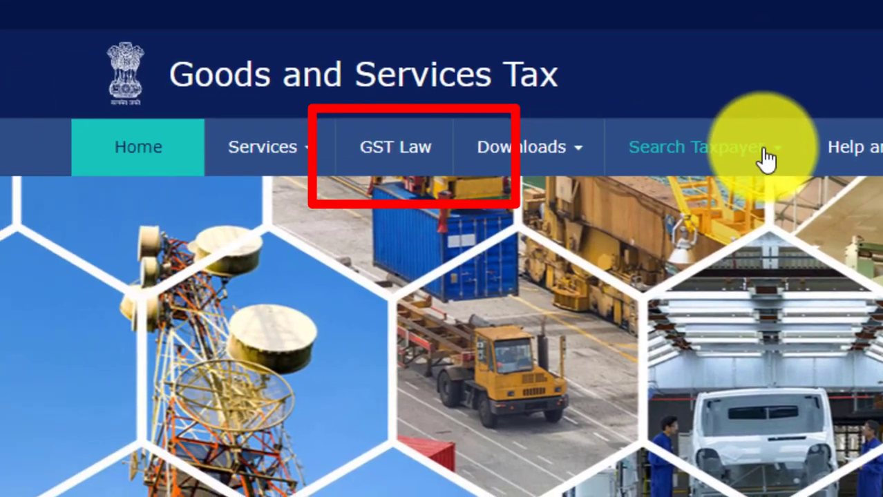
{"action": "left_click", "coordinate": [459, 166]}
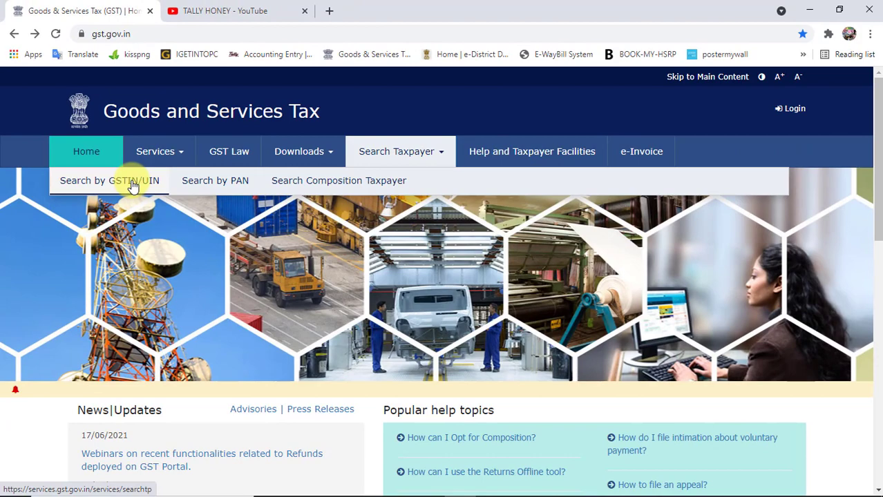
{"action": "left_click", "coordinate": [133, 185]}
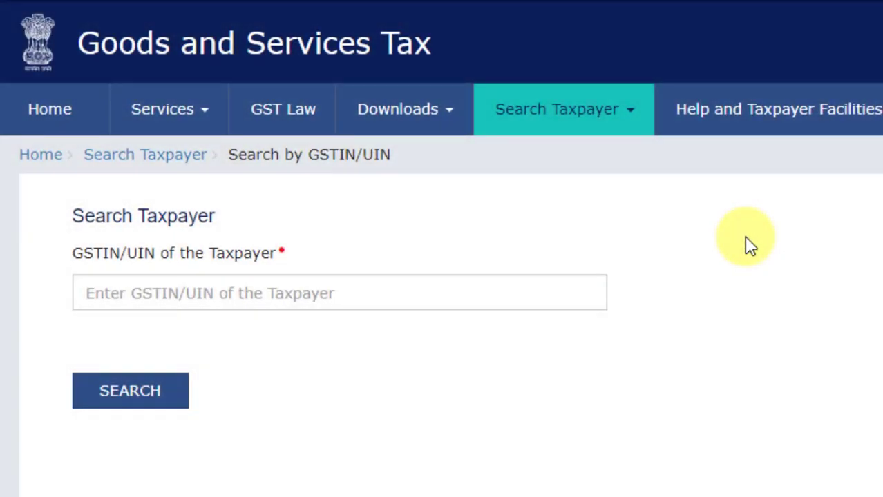
Enter KCL CABLE INDIA's GSTIN from the address card in capitals, plus the captcha characters
{"action": "left_click", "coordinate": [325, 301]}
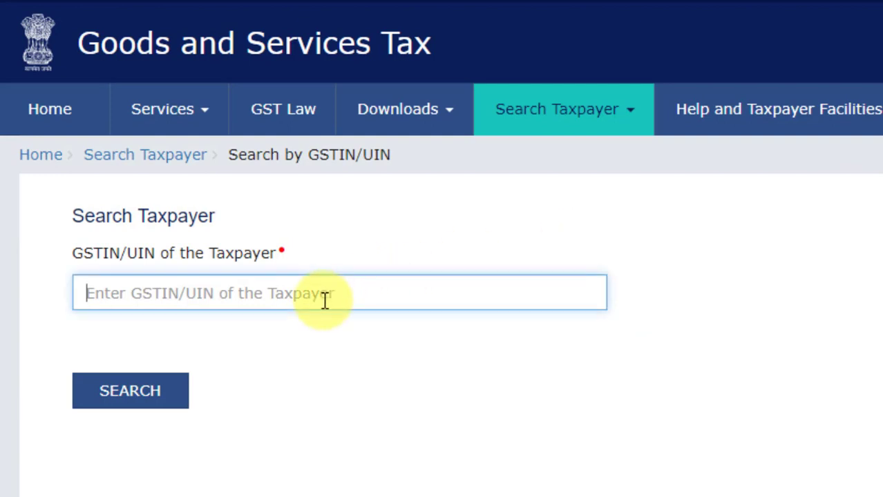
{"action": "key", "text": "alt+Tab"}
{"action": "key", "text": "alt+Tab"}
{"action": "key", "text": "alt+Tab"}
{"action": "key", "text": "alt+Tab"}
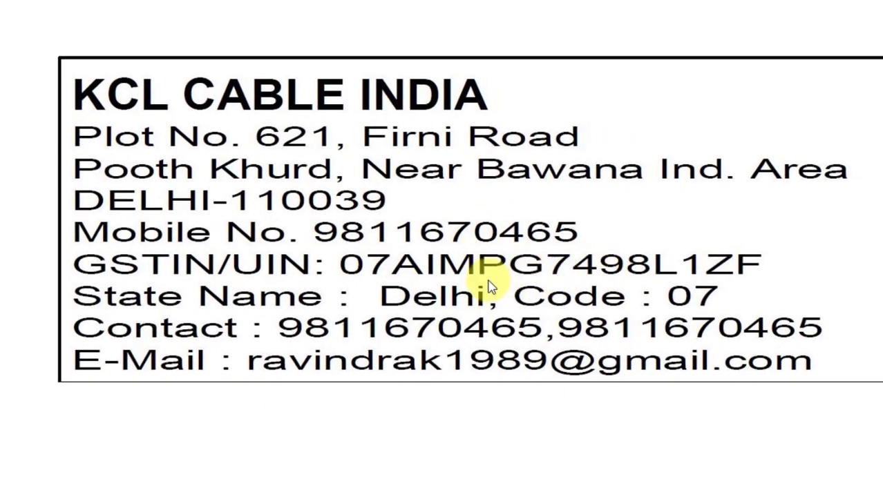
{"action": "key", "text": "alt+Tab"}
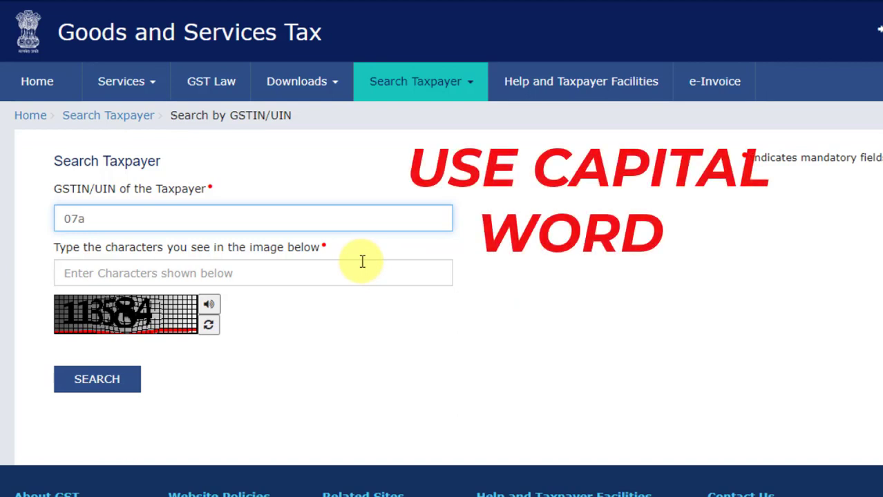
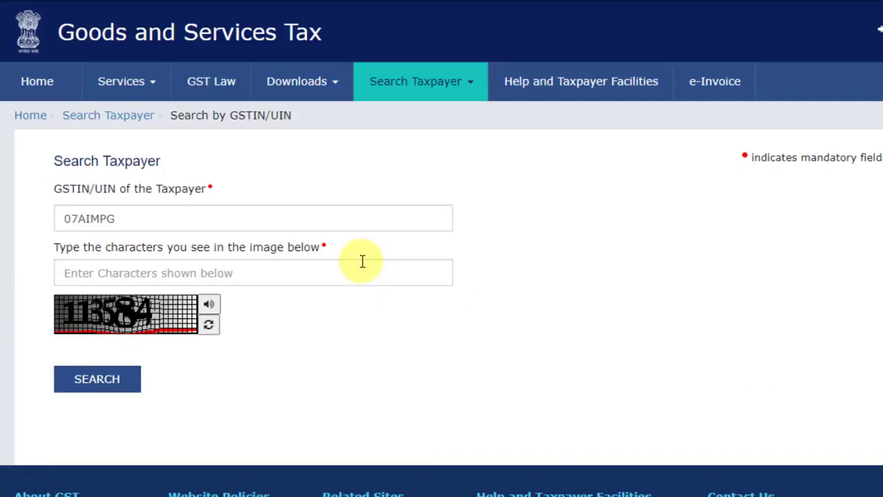
{"action": "key", "text": "alt+Tab"}
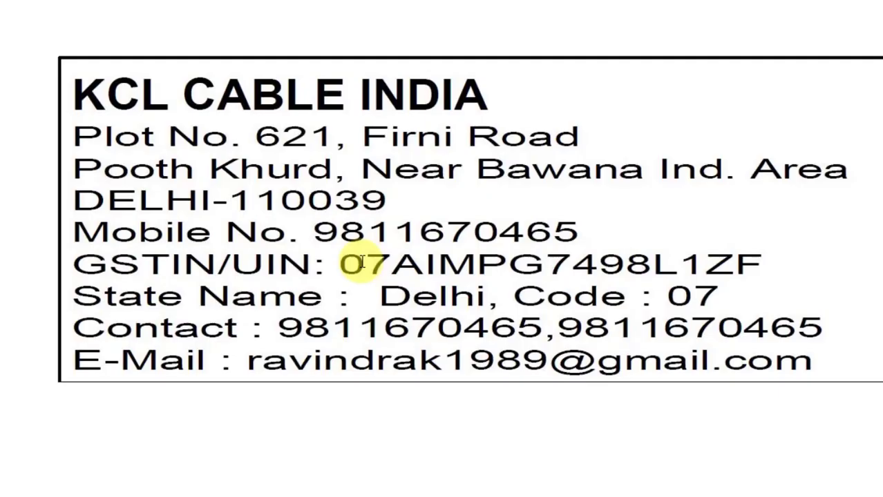
{"action": "key", "text": "alt+Tab"}
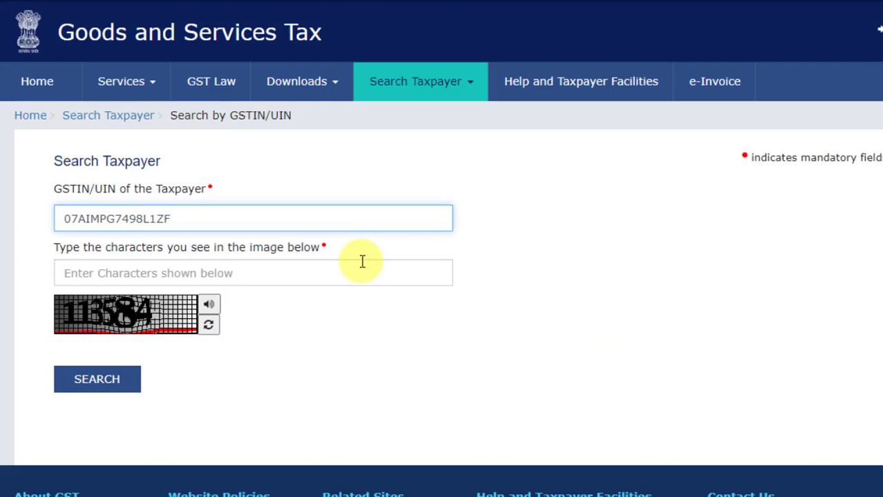
{"action": "key", "text": "alt+Tab"}
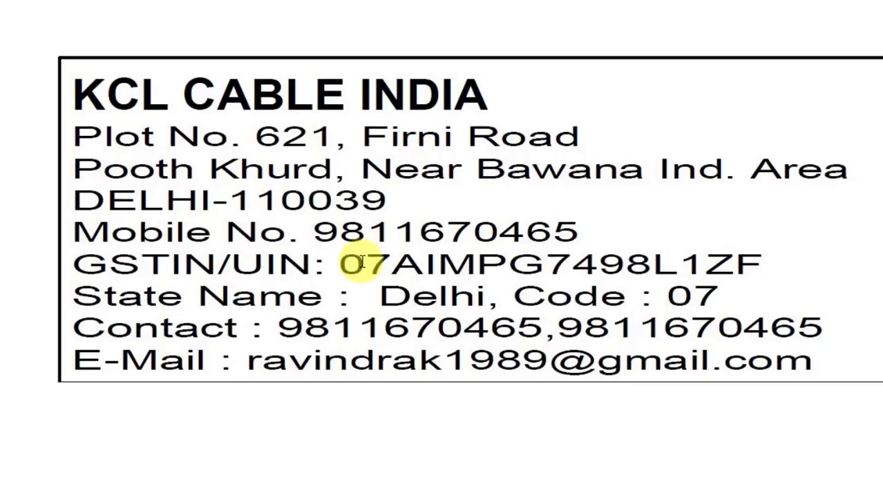
{"action": "key", "text": "alt+Tab"}
{"action": "left_click", "coordinate": [302, 272]}
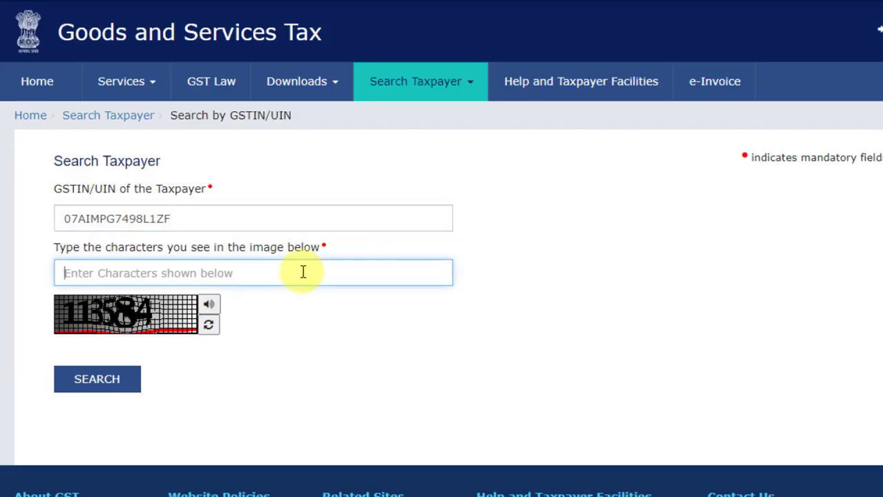
{"action": "type", "text": "11"}
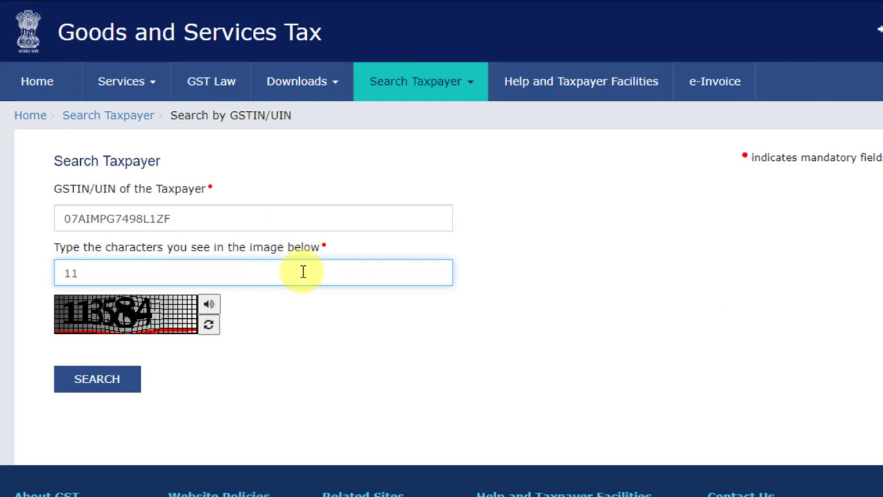
{"action": "type", "text": "3584"}
Search the GSTIN, review the active taxpayer details, then switch to TallyPrime
{"action": "left_click", "coordinate": [112, 382]}
{"action": "scroll", "coordinate": [428, 319], "scroll_direction": "down", "scroll_amount": 3}
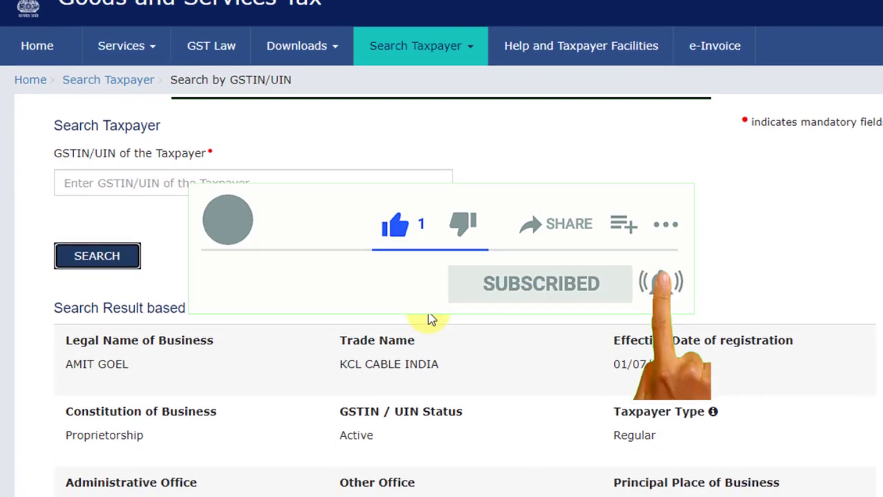
{"action": "scroll", "coordinate": [429, 319], "scroll_direction": "down", "scroll_amount": 4}
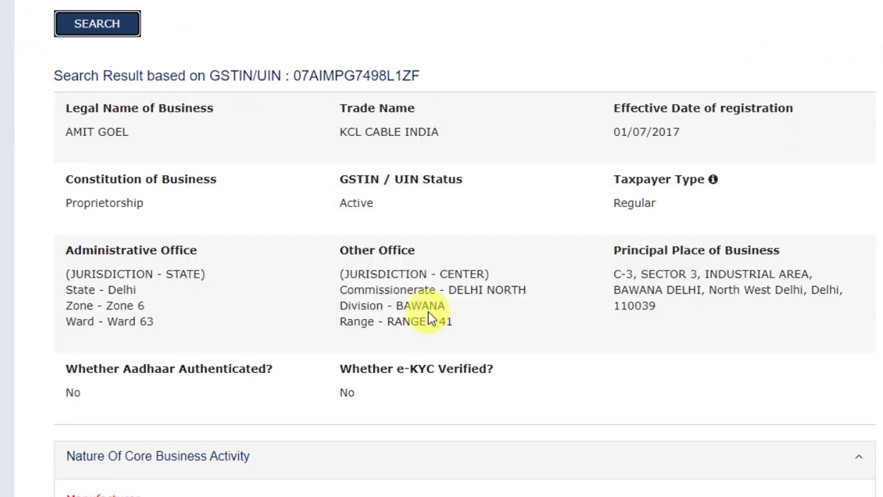
{"action": "key", "text": "alt+Tab"}
{"action": "key", "text": "alt+Tab"}
{"action": "key", "text": "alt+Tab"}
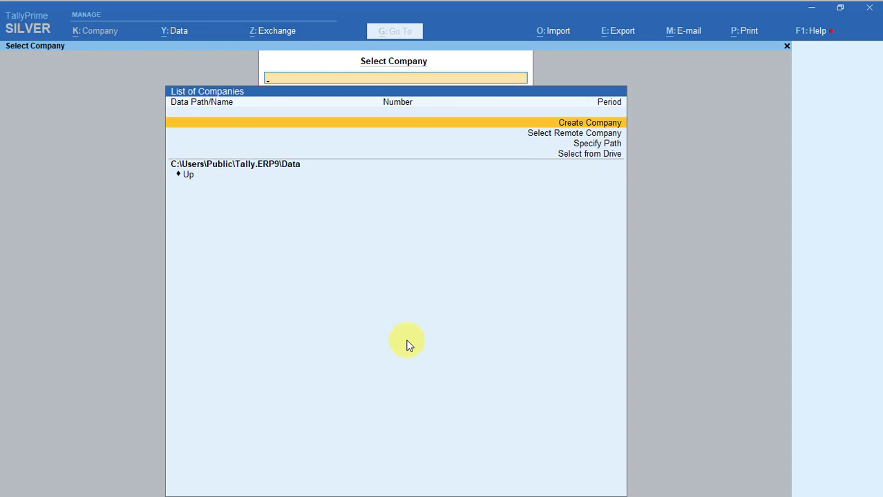
Choose Create Company from the Select Company list to open the Company Creation form
{"action": "key", "text": "Down"}
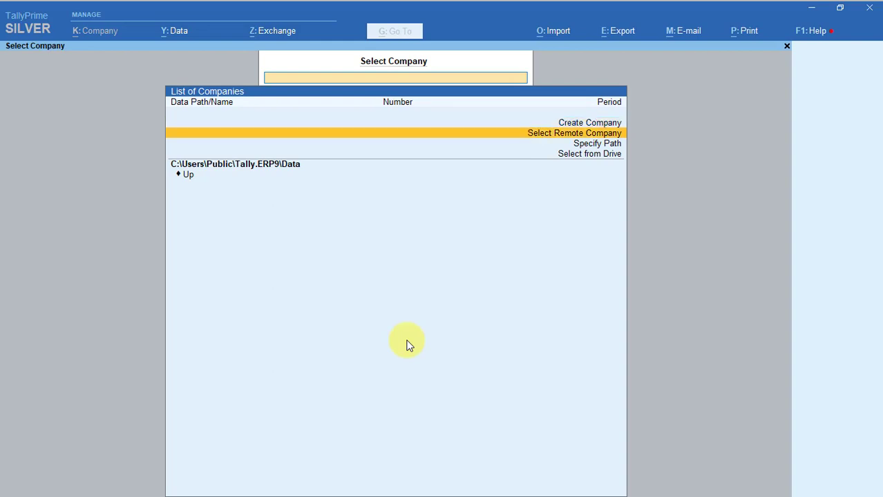
{"action": "key", "text": "Up"}
{"action": "key", "text": "Down"}
{"action": "key", "text": "Down"}
{"action": "key", "text": "Down"}
{"action": "key", "text": "Up"}
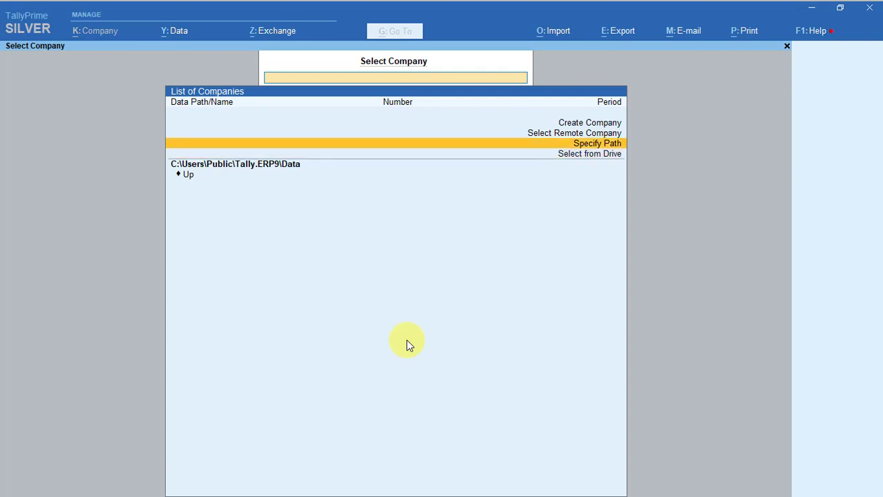
{"action": "key", "text": "Up"}
{"action": "key", "text": "Up"}
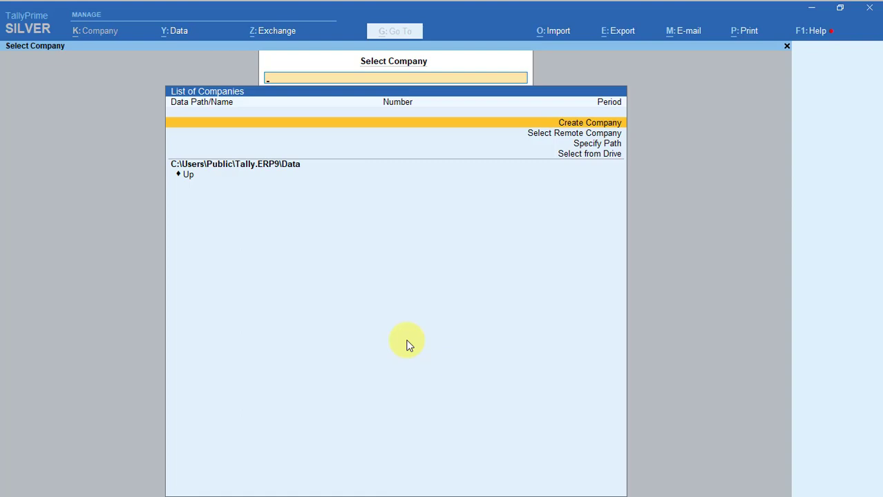
{"action": "key", "text": "Down"}
{"action": "key", "text": "Down"}
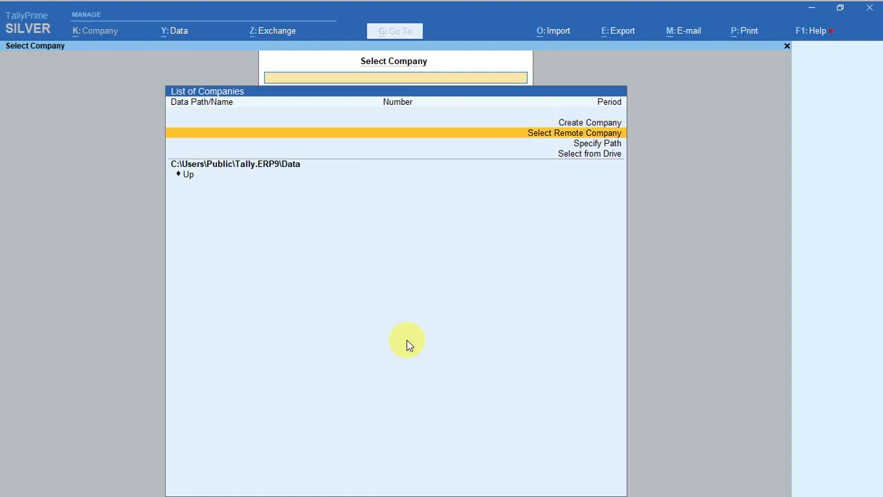
{"action": "key", "text": "Up"}
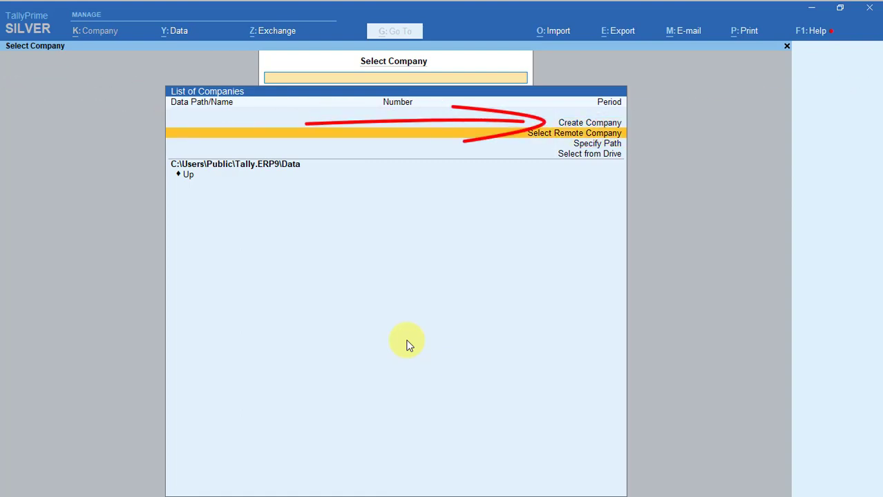
{"action": "key", "text": "Up"}
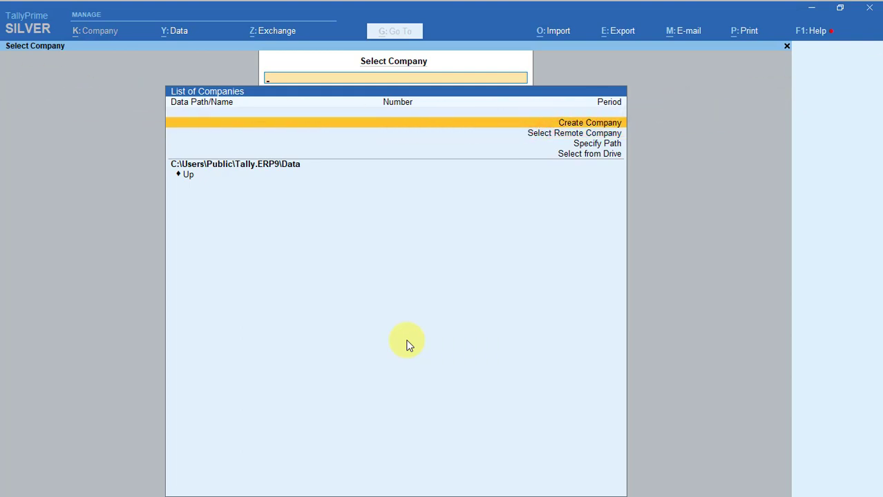
{"action": "key", "text": "Return"}
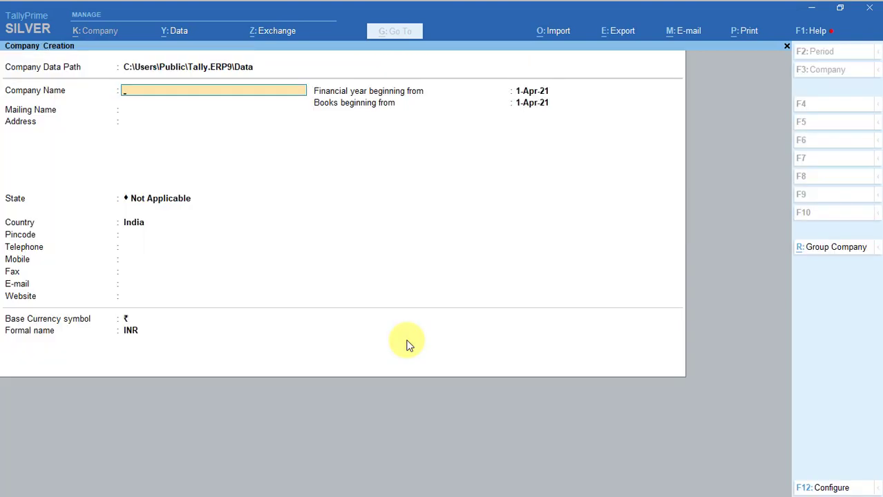
Accept the default company data path, then select trade name KCL CABLE INDIA on the GST result
{"action": "key", "text": "Up"}
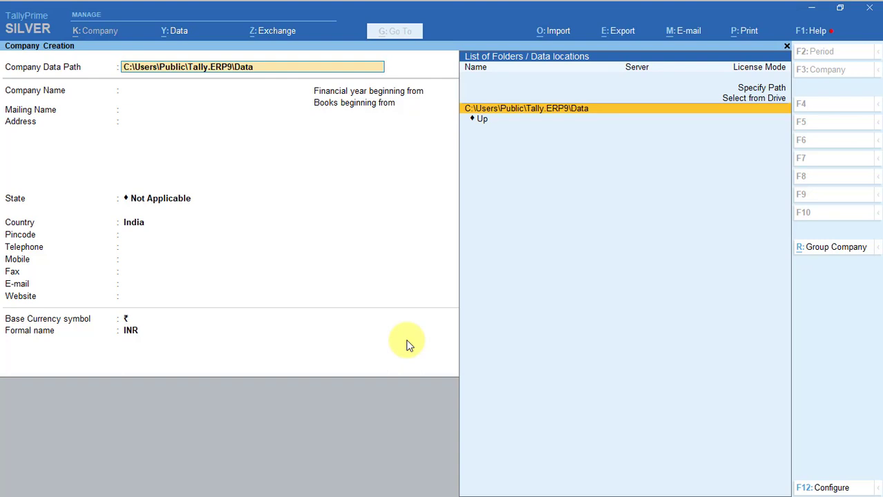
{"action": "key", "text": "Return"}
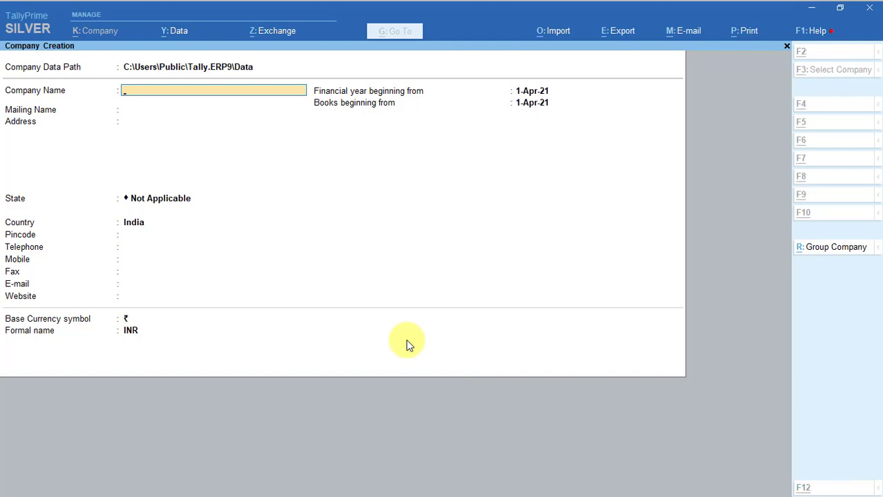
{"action": "key", "text": "alt+Tab"}
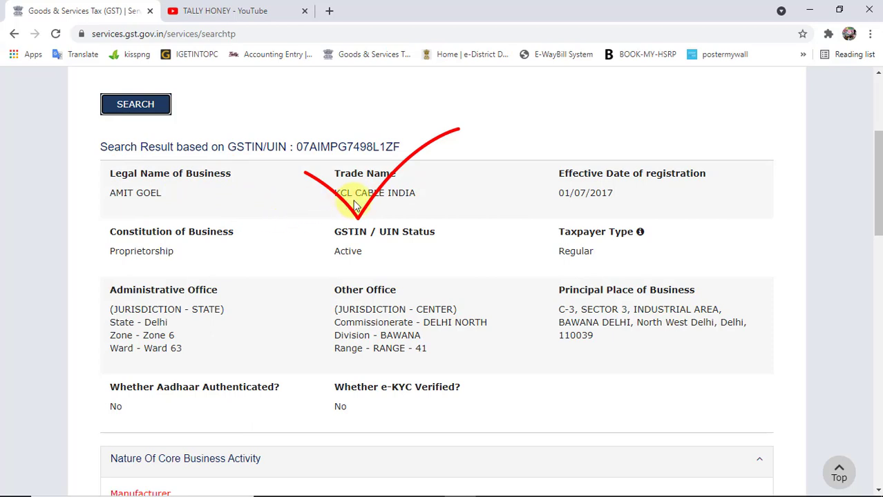
{"action": "left_click_drag", "start_coordinate": [417, 198], "coordinate": [315, 191]}
{"action": "left_click", "coordinate": [384, 191]}
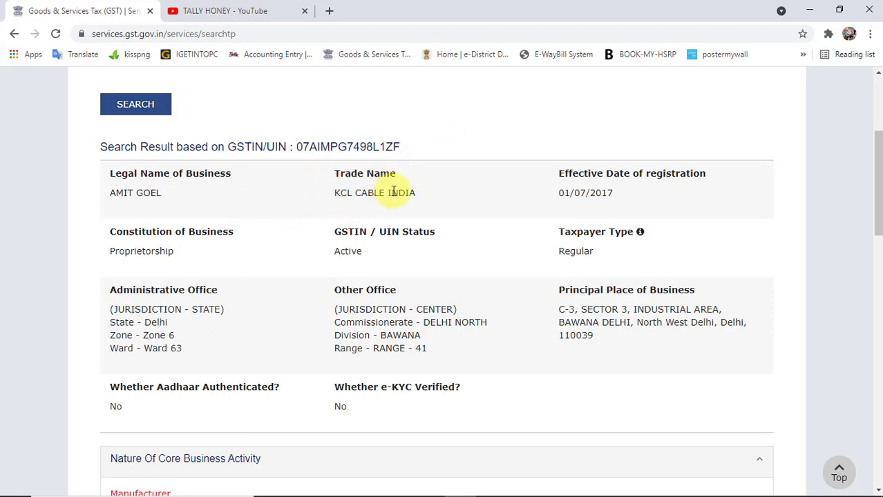
{"action": "left_click_drag", "start_coordinate": [415, 196], "coordinate": [337, 204]}
{"action": "key", "text": "ctrl+c"}
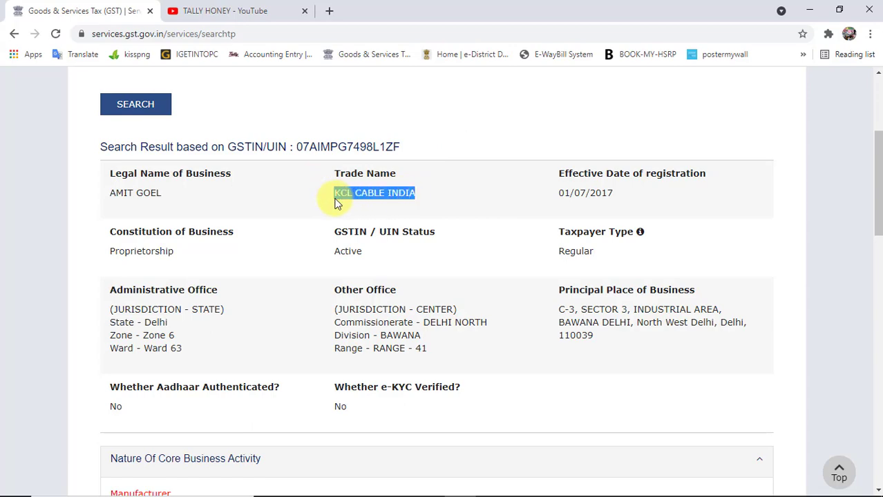
Paste KCL CABLE INDIA as Company Name and accept it as Mailing Name too
{"action": "key", "text": "alt+Tab"}
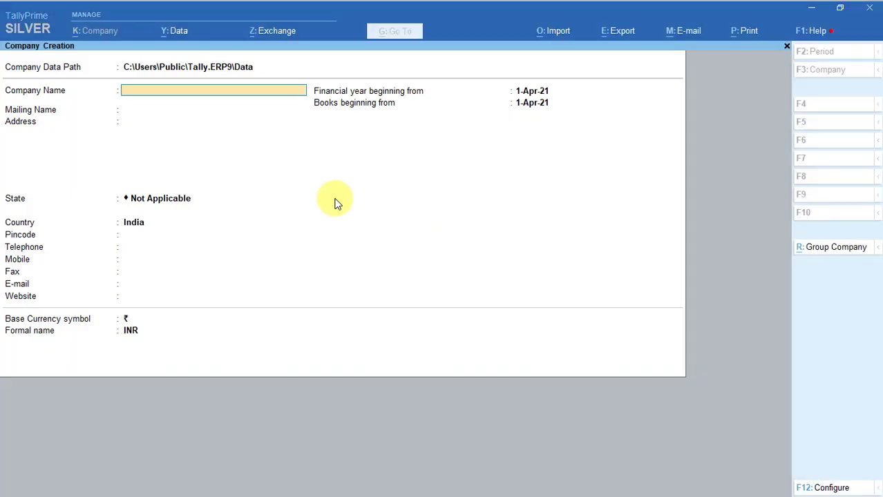
{"action": "key", "text": "ctrl+v"}
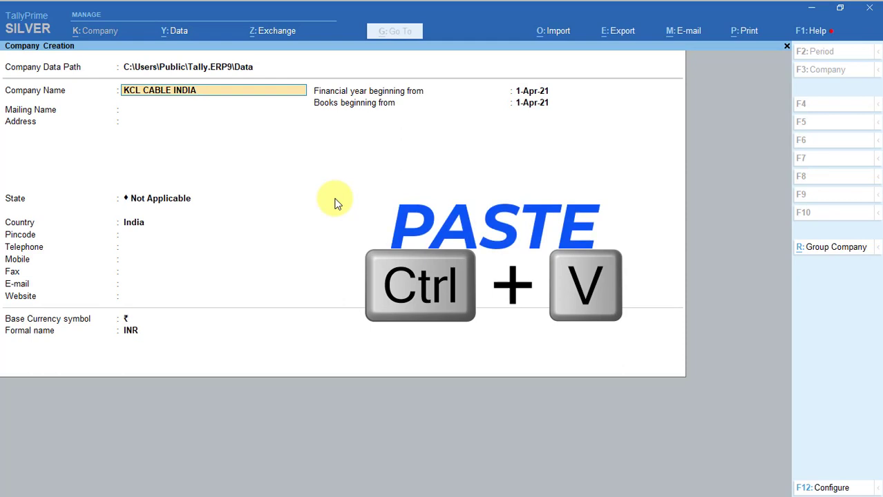
{"action": "key", "text": "Return"}
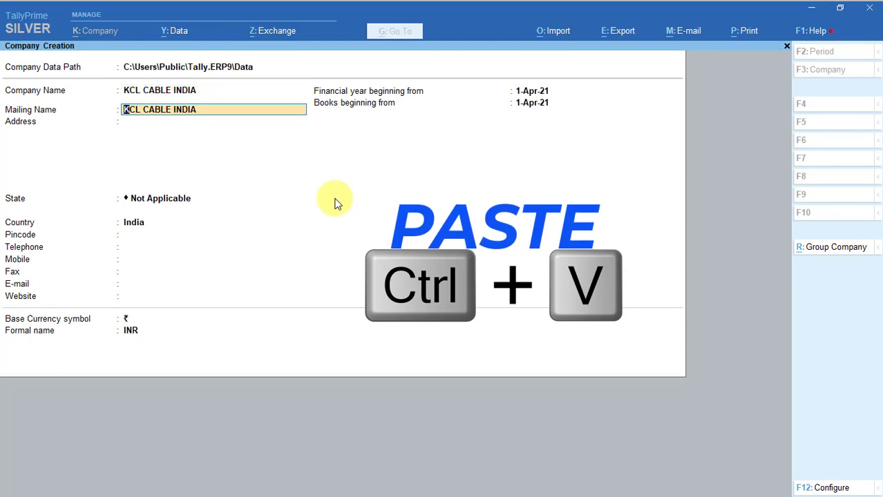
{"action": "key", "text": "Return"}
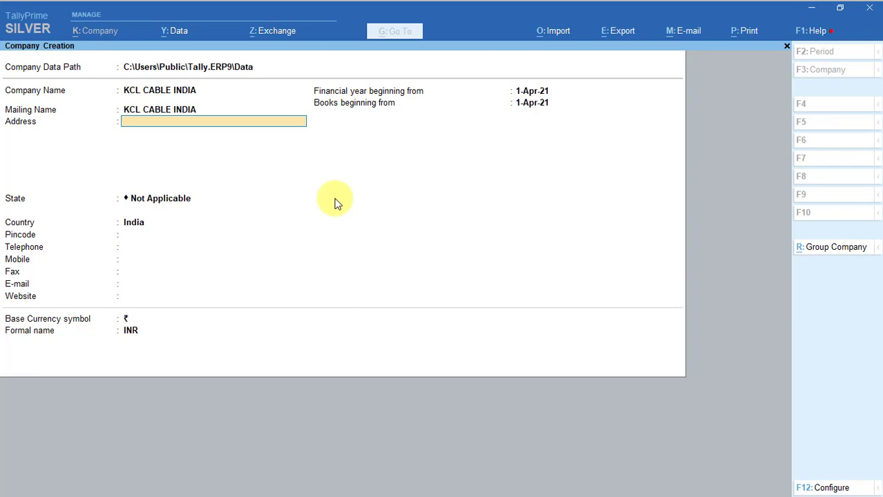
{"action": "key", "text": "alt+Tab"}
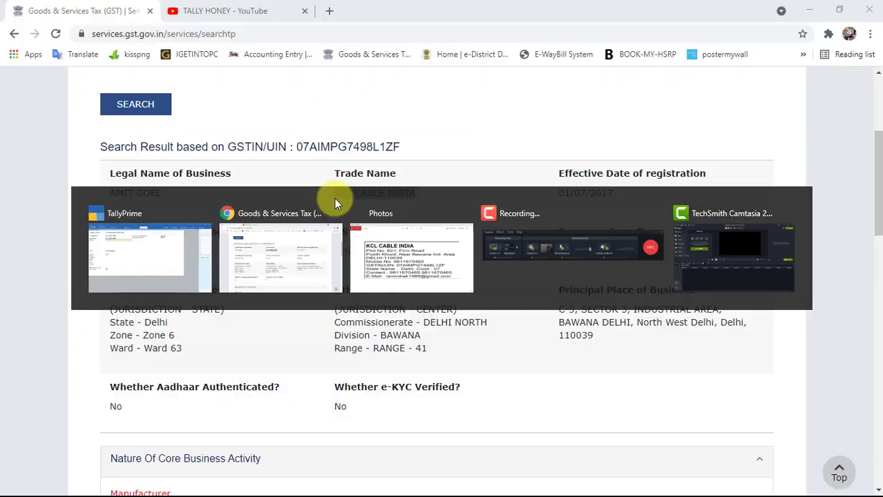
Copy the first two address lines from the GST record into the company's Address
{"action": "left_click_drag", "start_coordinate": [556, 311], "coordinate": [719, 315]}
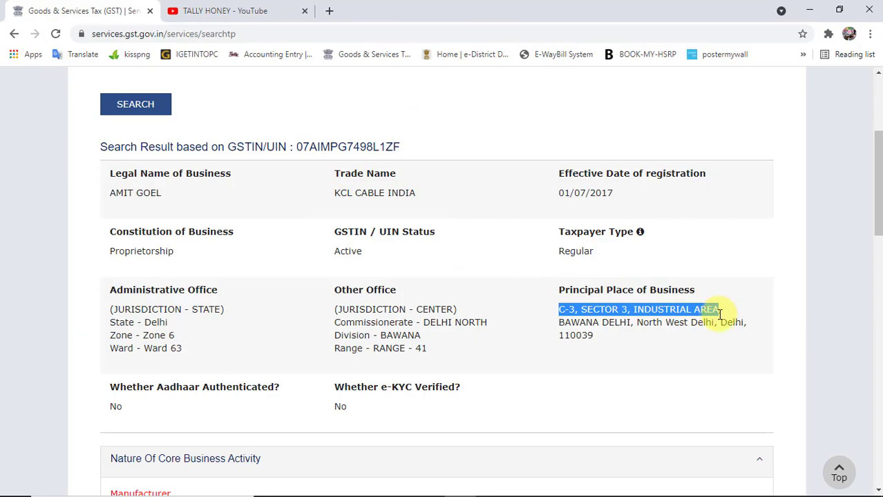
{"action": "key", "text": "ctrl+c"}
{"action": "key", "text": "alt+Tab"}
{"action": "key", "text": "ctrl+alt+v"}
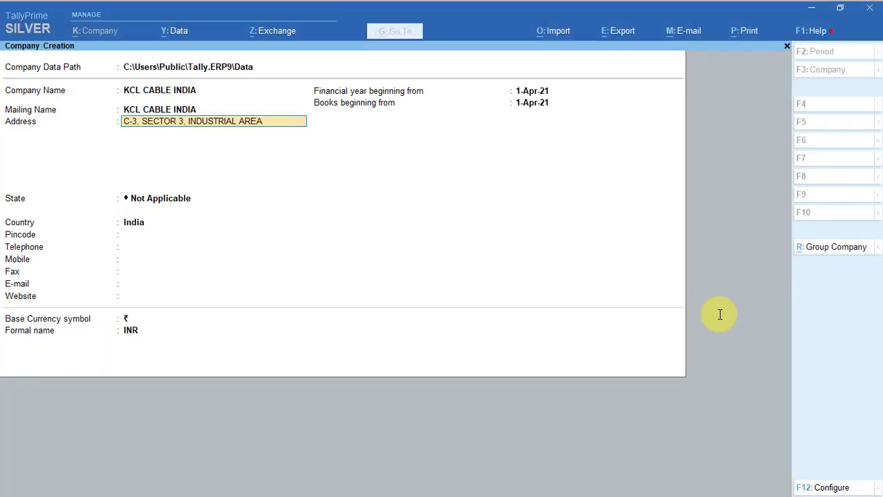
{"action": "key", "text": "Return"}
{"action": "key", "text": "alt+Tab"}
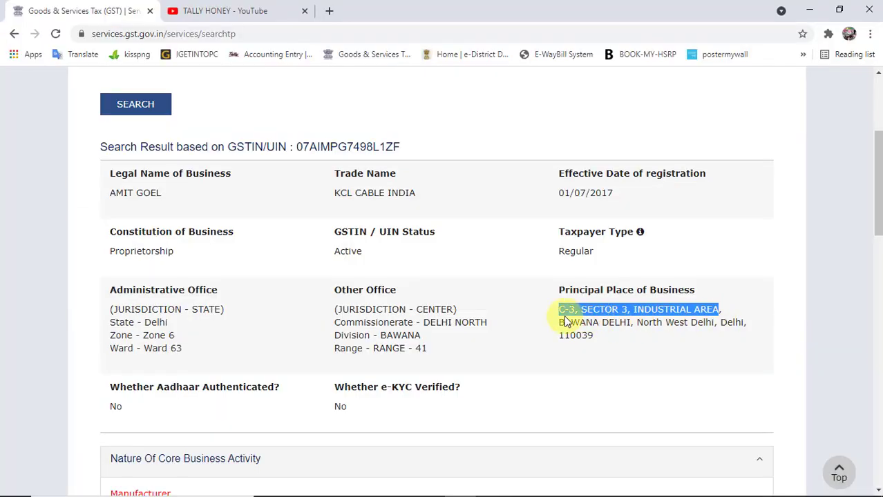
{"action": "left_click_drag", "start_coordinate": [560, 322], "coordinate": [715, 324]}
{"action": "key", "text": "ctrl+c"}
{"action": "key", "text": "alt+Tab"}
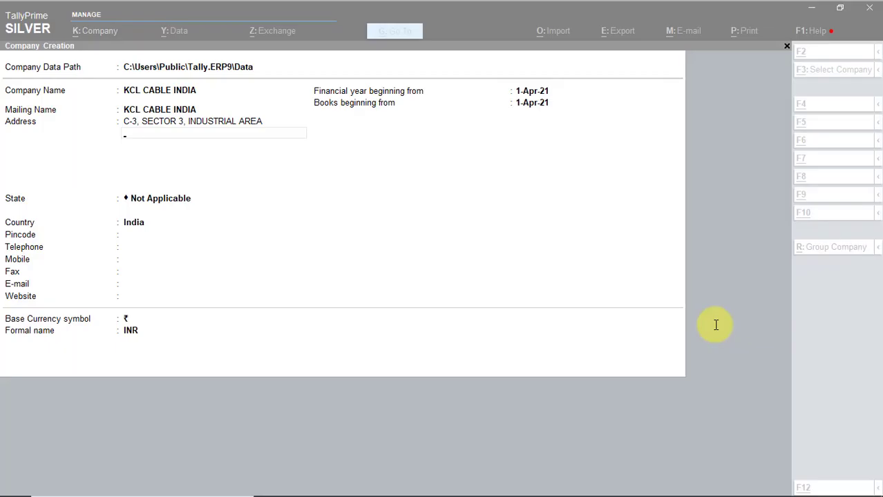
{"action": "key", "text": "ctrl+v"}
{"action": "key", "text": "Return"}
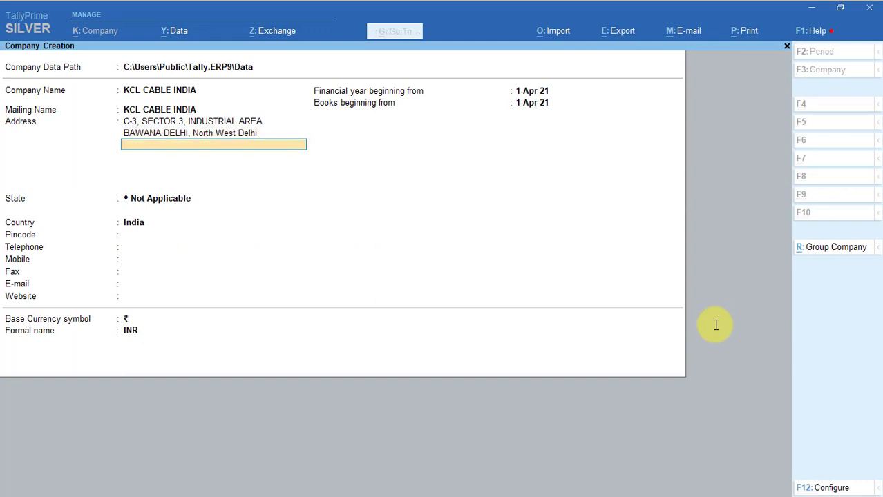
Type the third address line, DELHI followed by the pincode
{"action": "type", "text": "DELHI-110039"}
{"action": "key", "text": "Return"}
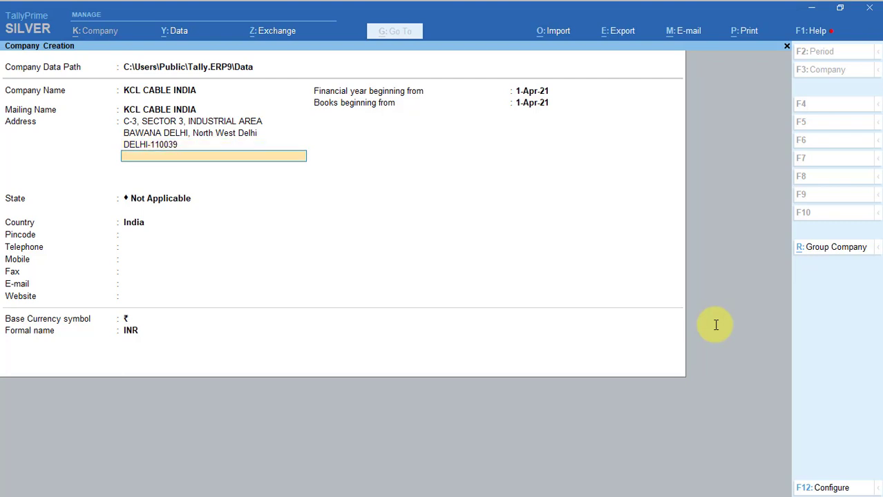
Set State to Delhi and enter the company's pincode, telephone and mobile numbers
{"action": "key", "text": "Return"}
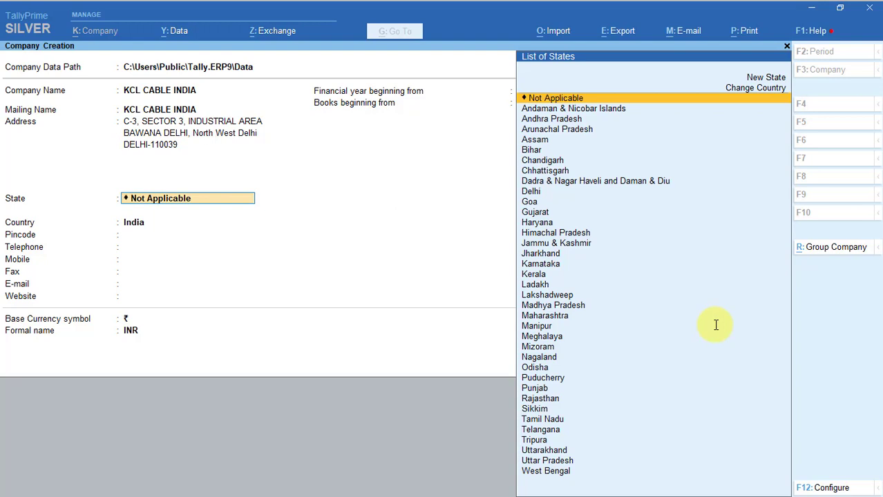
{"action": "type", "text": "DE"}
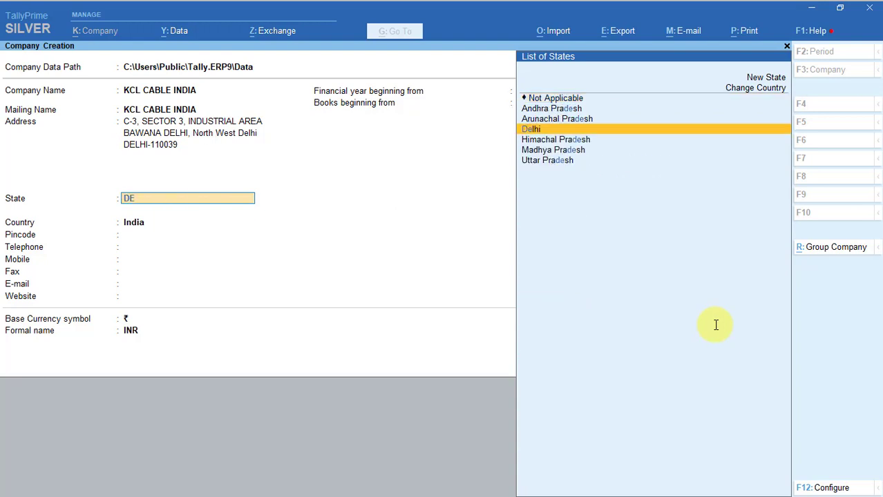
{"action": "type", "text": "LHI"}
{"action": "key", "text": "Return"}
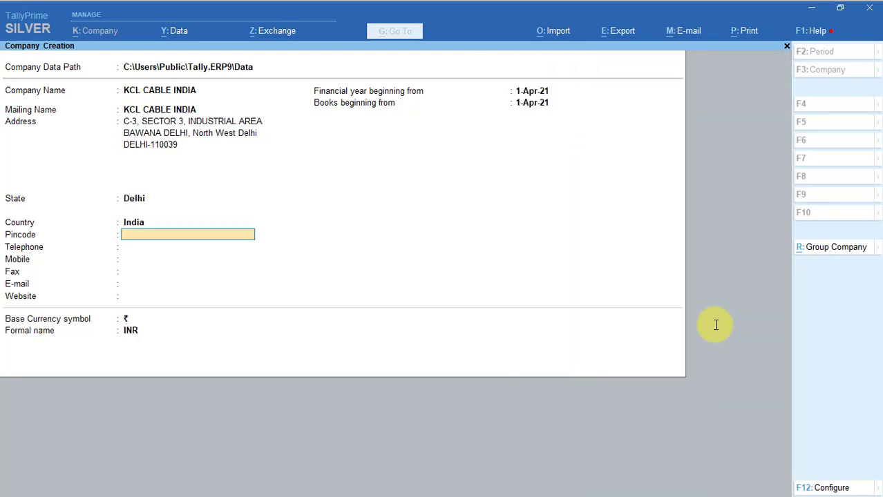
{"action": "type", "text": "110039"}
{"action": "key", "text": "Return"}
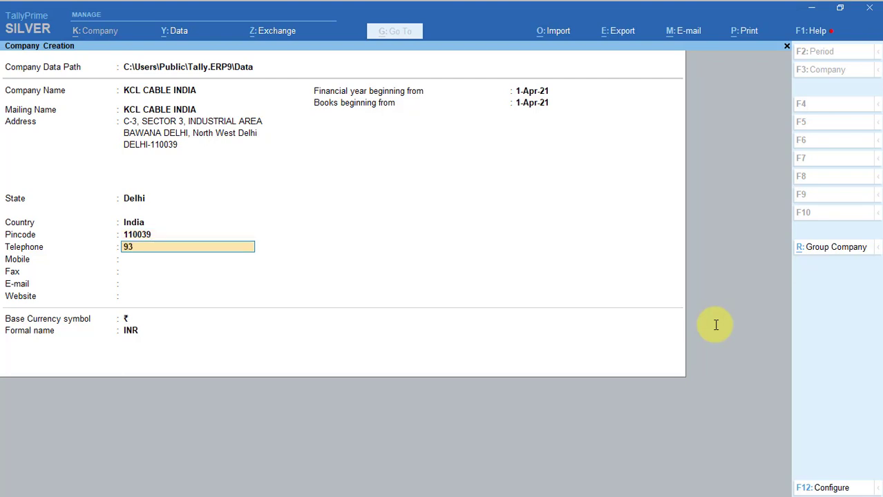
{"action": "key", "text": "Return"}
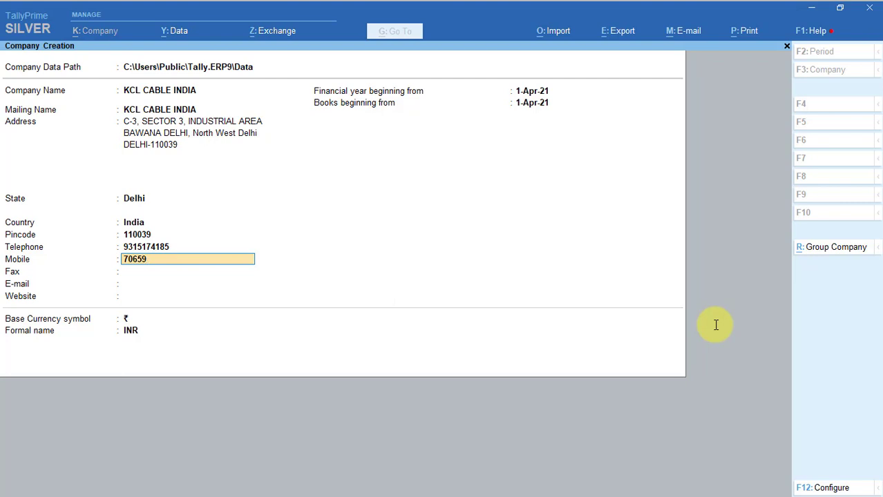
{"action": "key", "text": "Return"}
{"action": "key", "text": "Return"}
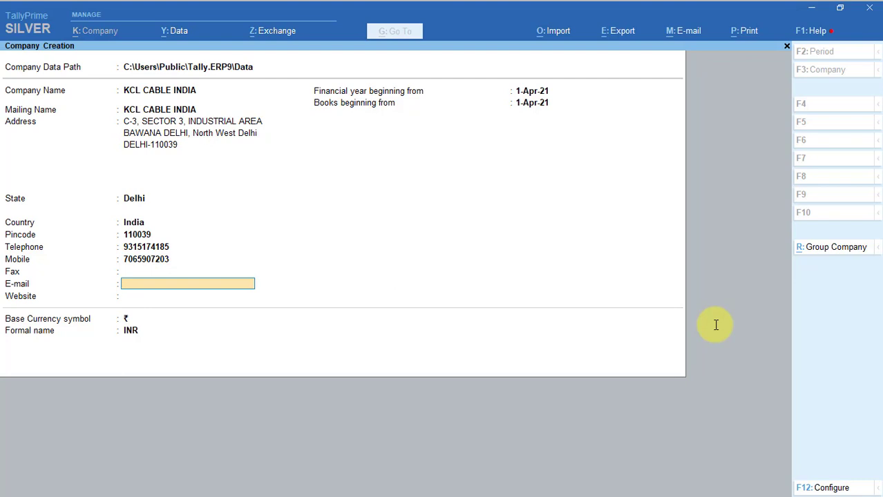
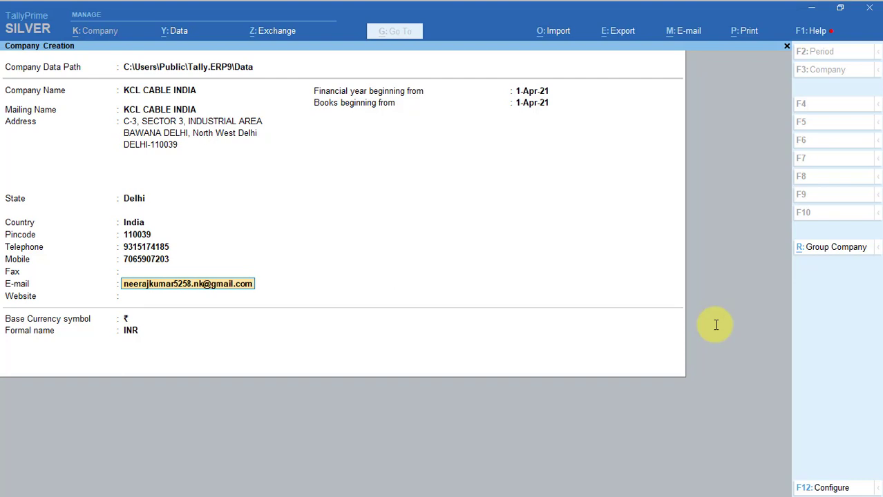
Enter the company's e-mail address and set Website to 'tally honey'
{"action": "key", "text": "Return"}
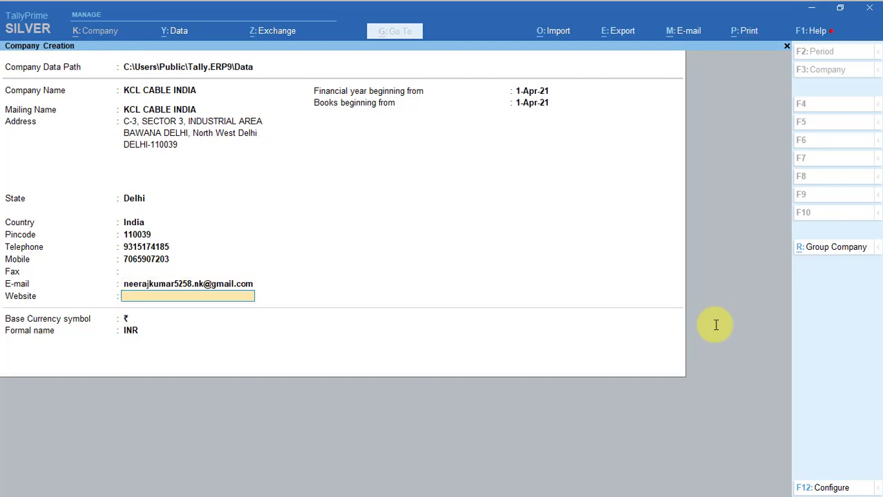
{"action": "type", "text": "tally honey"}
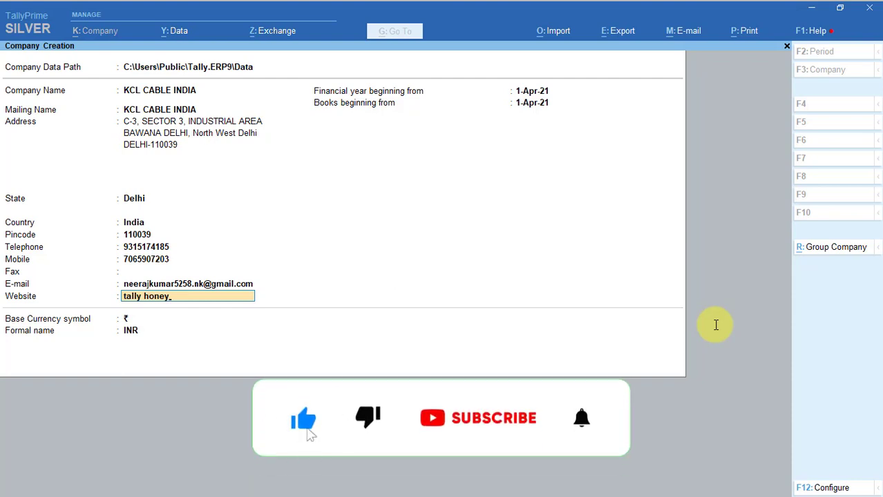
{"action": "key", "text": "Return"}
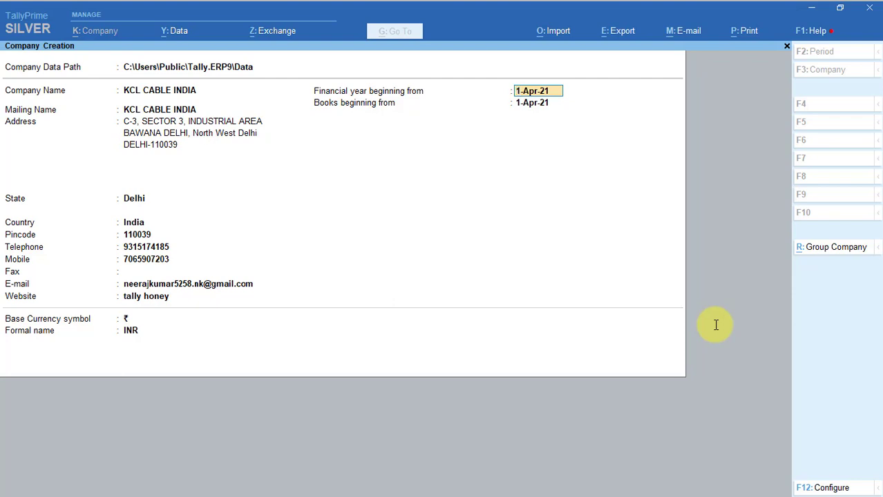
Change the financial year beginning date to 1-Jul-21
{"action": "key", "text": "Return"}
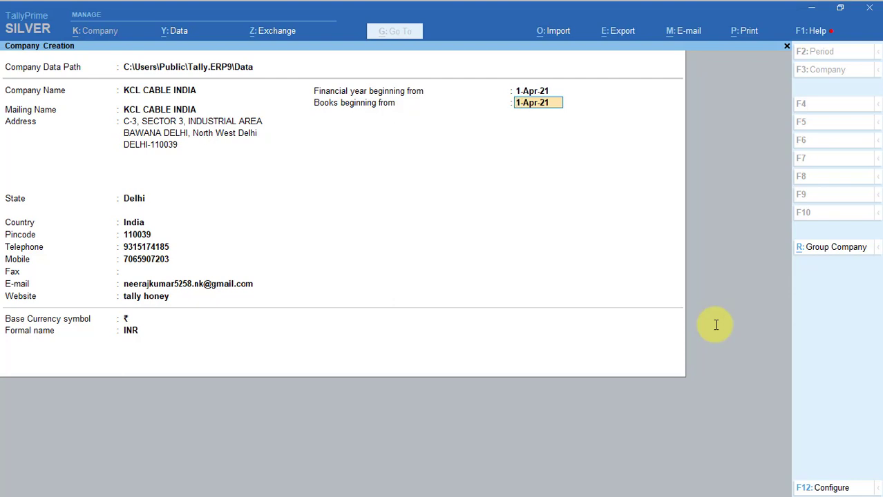
{"action": "type", "text": "1-7-20"}
{"action": "key", "text": "Up"}
{"action": "key", "text": "Up"}
{"action": "key", "text": "Return"}
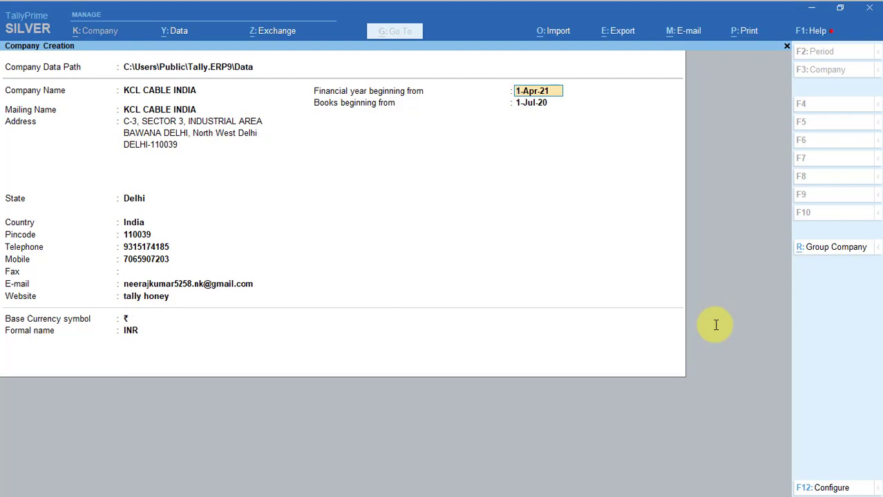
{"action": "type", "text": "1-7-20"}
{"action": "key", "text": "Return"}
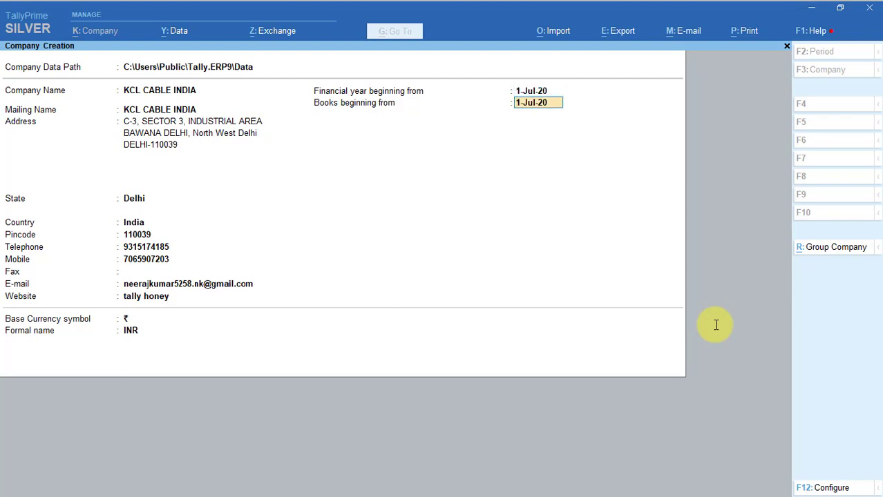
{"action": "key", "text": "Up"}
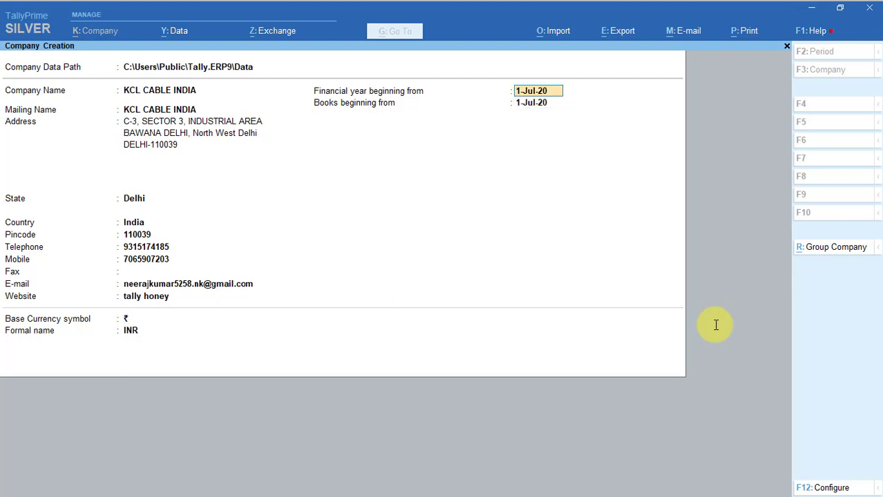
{"action": "key", "text": "BackSpace"}
{"action": "type", "text": "1"}
{"action": "key", "text": "Return"}
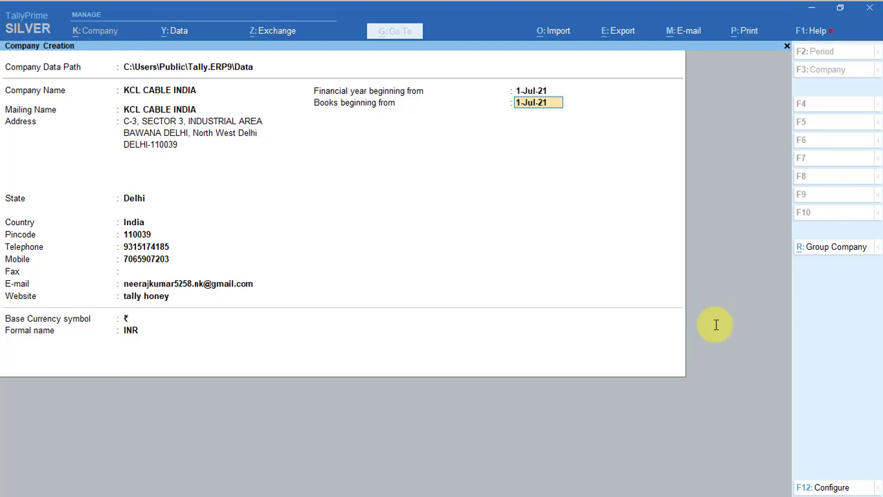
Accept books beginning 1-Jul-21 and confirm creating the company
{"action": "key", "text": "Return"}
{"action": "key", "text": "Return"}
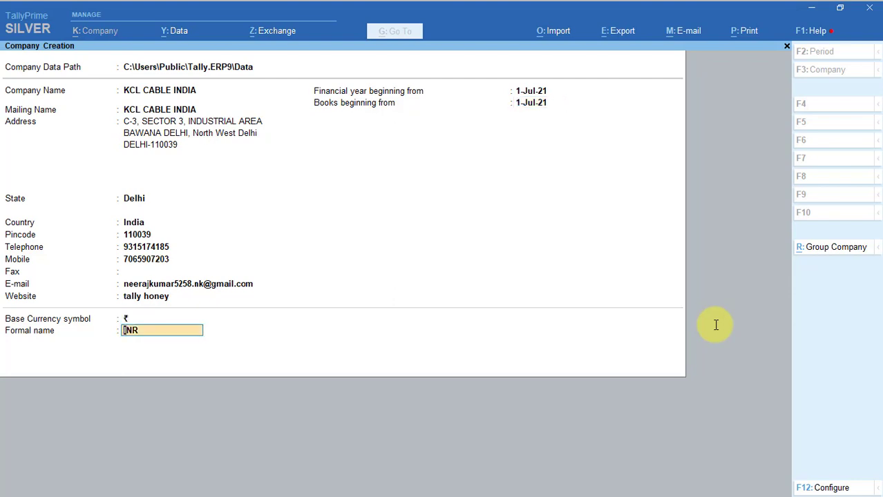
{"action": "key", "text": "Return"}
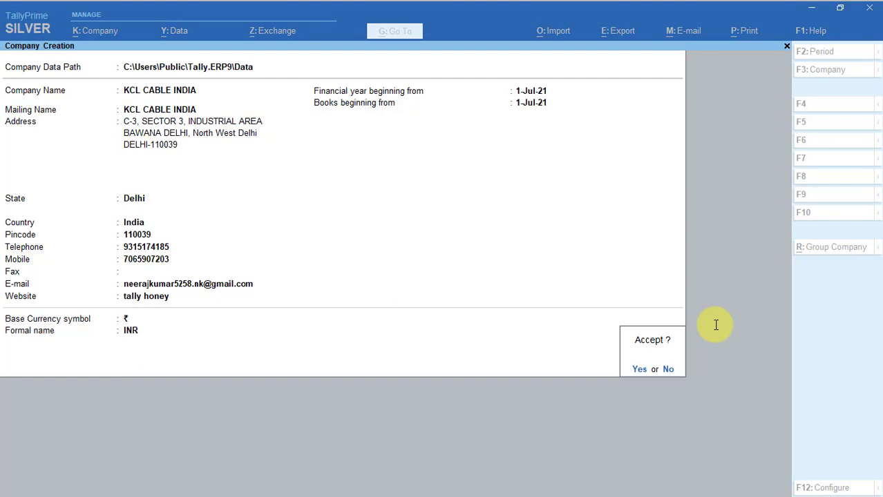
{"action": "key", "text": "Return"}
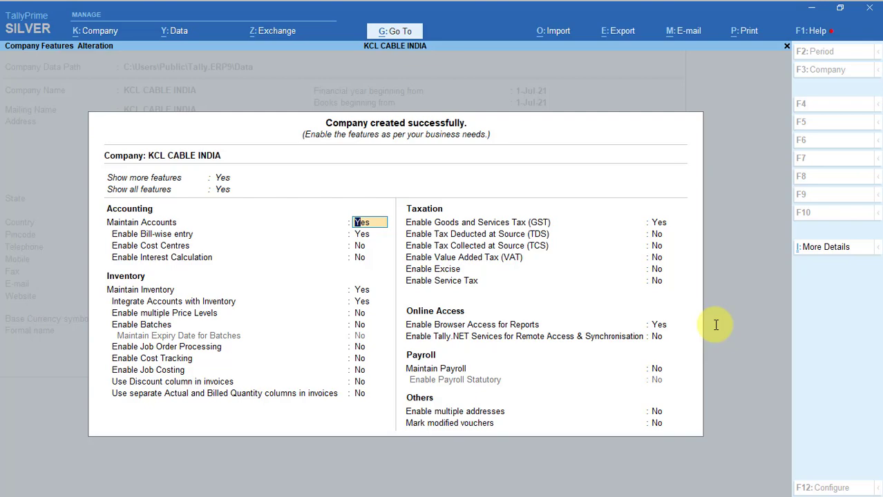
Keep Enable Goods and Services Tax (GST) at Yes and open the GST Details screen
{"action": "key", "text": "Return"}
{"action": "key", "text": "Return"}
{"action": "key", "text": "Return"}
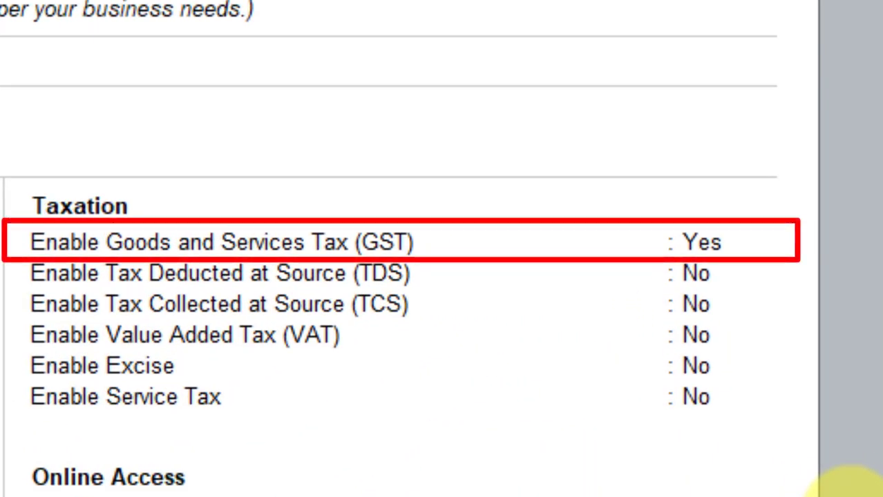
{"action": "key", "text": "Return"}
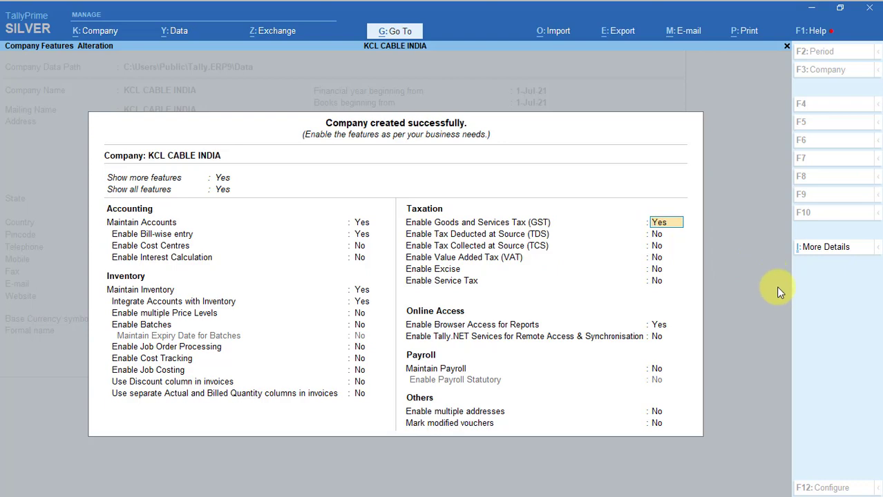
{"action": "key", "text": "Return"}
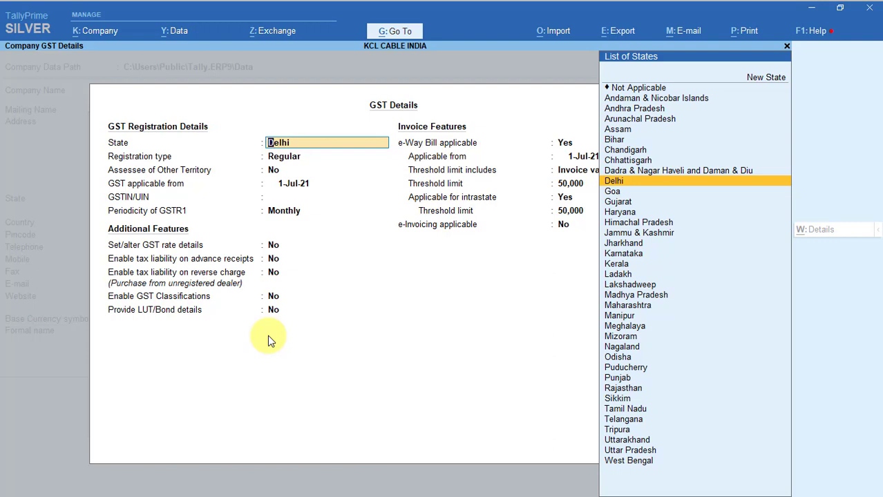
Accept GST state Delhi, Regular registration, Assessee of Other Territory No, and applicability from 1-Jul-21
{"action": "key", "text": "Return"}
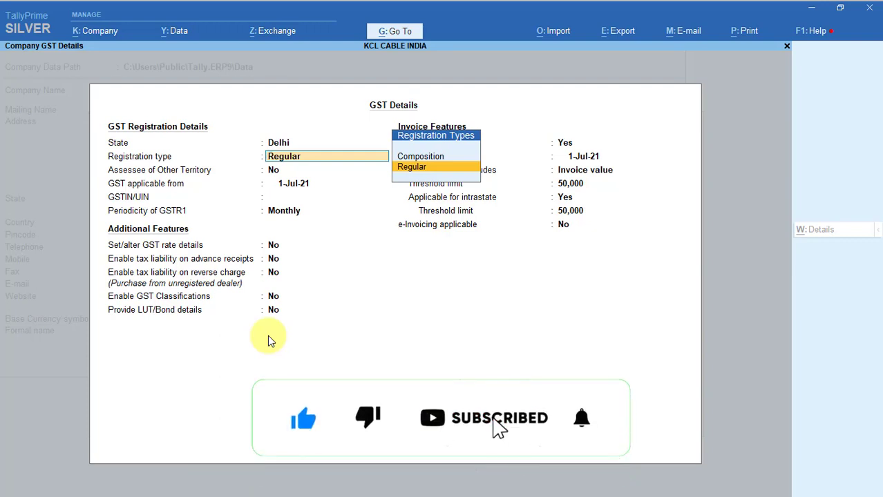
{"action": "key", "text": "Return"}
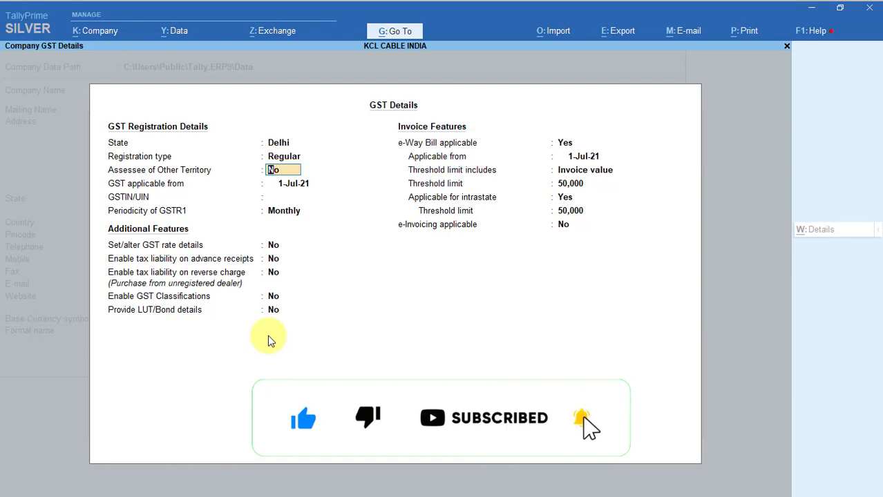
{"action": "key", "text": "Return"}
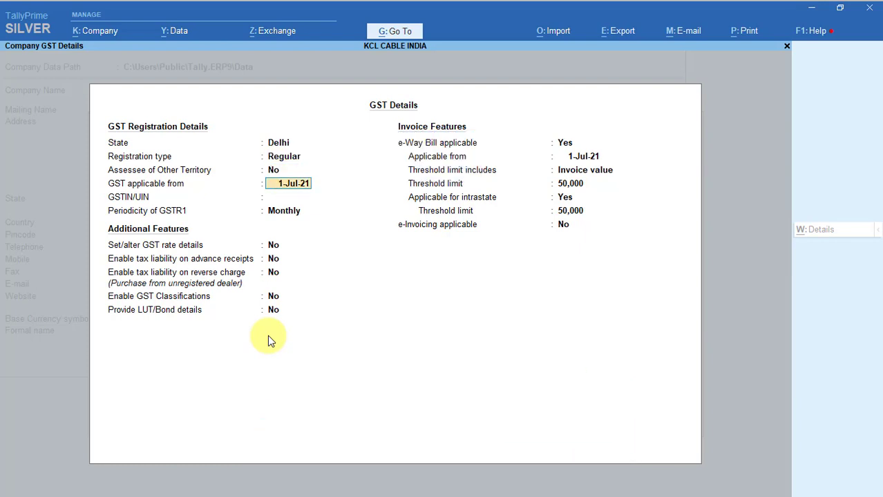
{"action": "key", "text": "Return"}
Start the GSTIN/UIN with '07', then copy the company's GSTIN from the GST portal in Chrome
{"action": "type", "text": "0"}
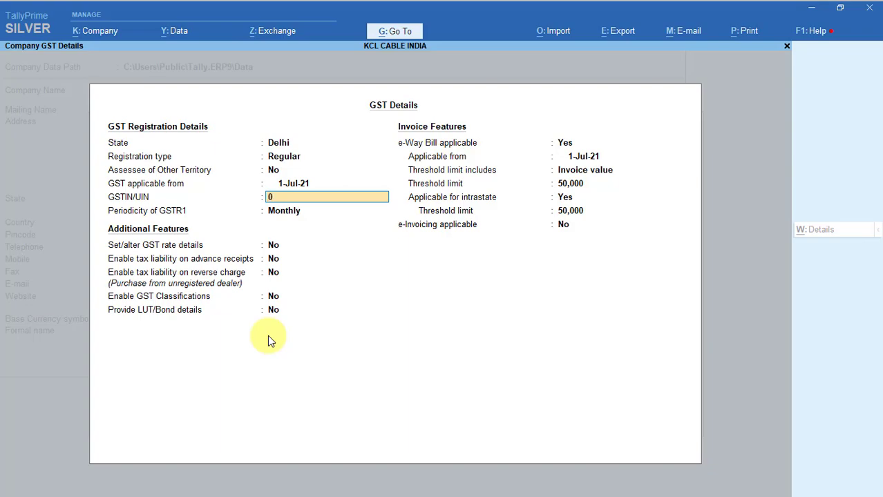
{"action": "type", "text": "7"}
{"action": "key", "text": "alt+Tab"}
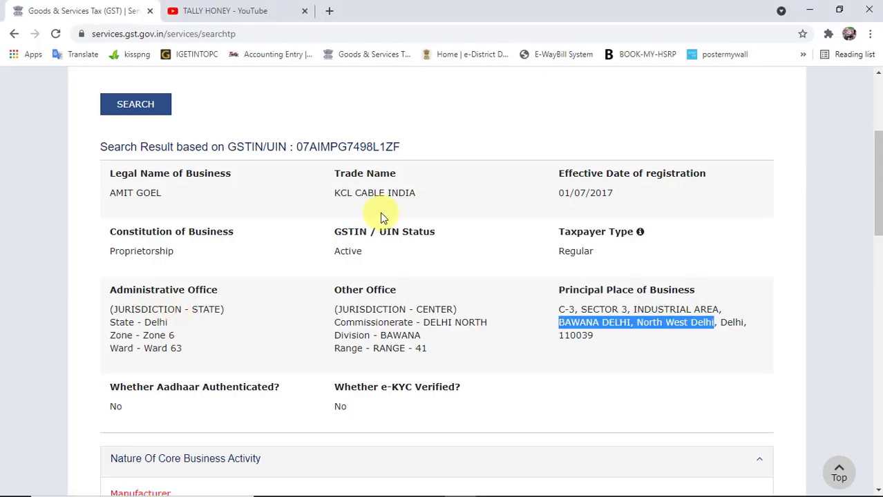
{"action": "left_click_drag", "start_coordinate": [402, 149], "coordinate": [295, 148]}
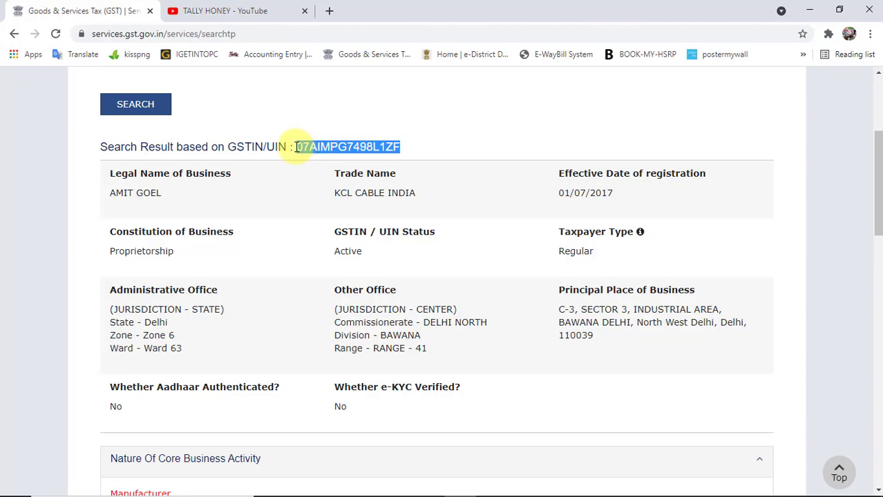
{"action": "key", "text": "alt+Tab"}
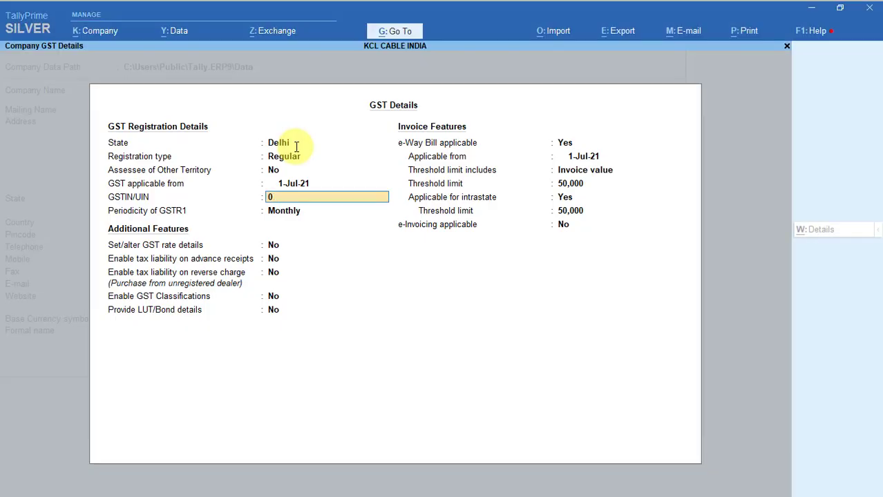
Paste the copied GSTIN into GSTIN/UIN and keep GSTR1 periodicity as Monthly
{"action": "key", "text": "ctrl+alt+v"}
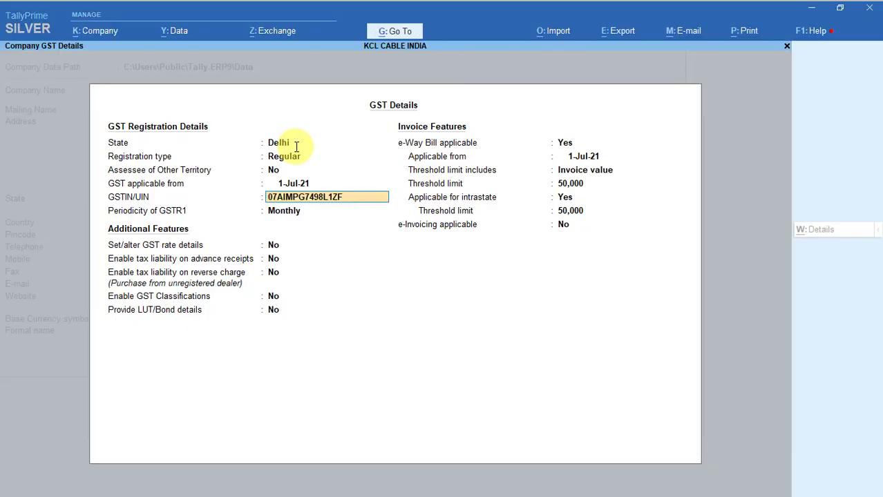
{"action": "key", "text": "Return"}
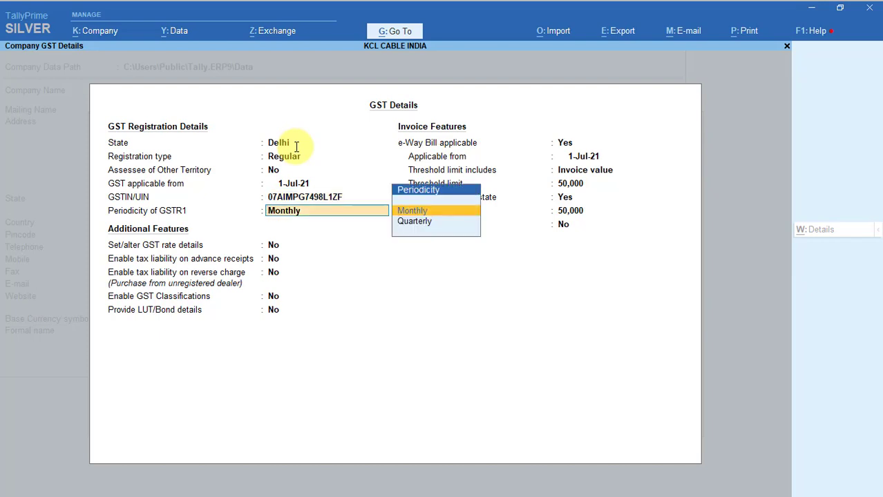
{"action": "key", "text": "BackSpace"}
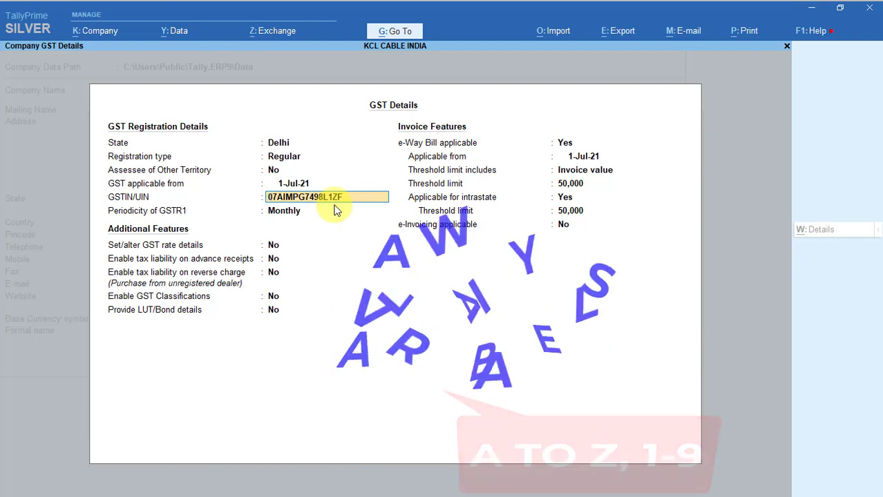
{"action": "key", "text": "Return"}
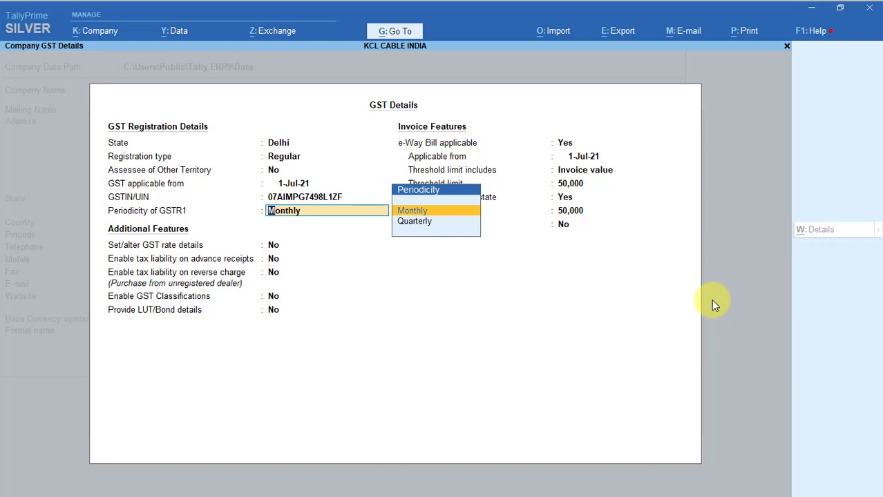
{"action": "key", "text": "Return"}
{"action": "key", "text": "Return"}
{"action": "key", "text": "Return"}
{"action": "key", "text": "Return"}
{"action": "key", "text": "Return"}
{"action": "key", "text": "Return"}
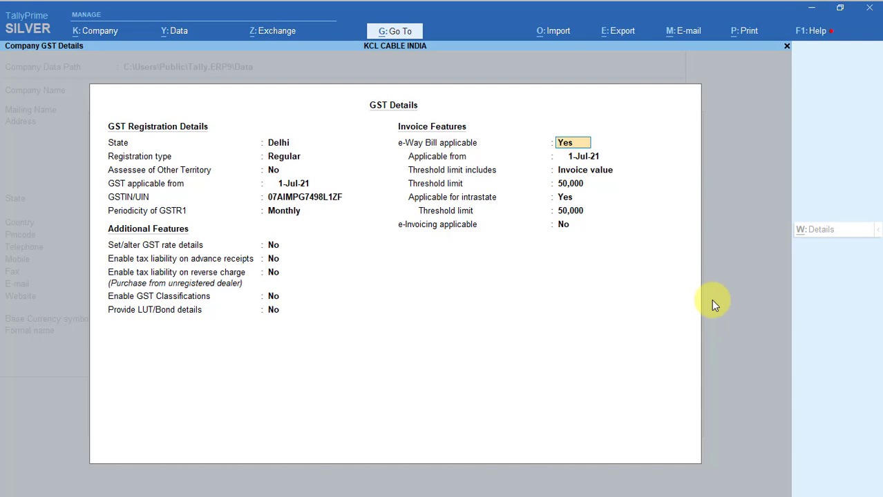
Keep e-Way Bill on Invoice value at 50,000, set intrastate threshold to 1,00,000, and leave e-Invoicing No
{"action": "key", "text": "Return"}
{"action": "key", "text": "Return"}
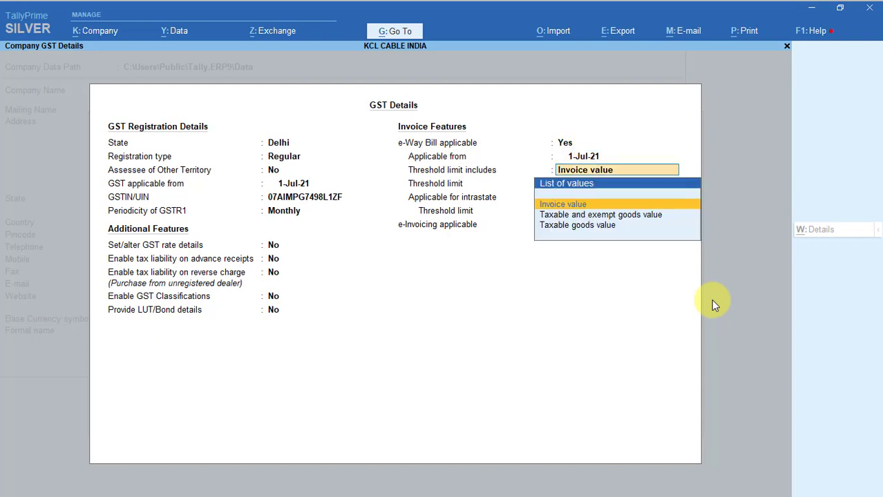
{"action": "key", "text": "Return"}
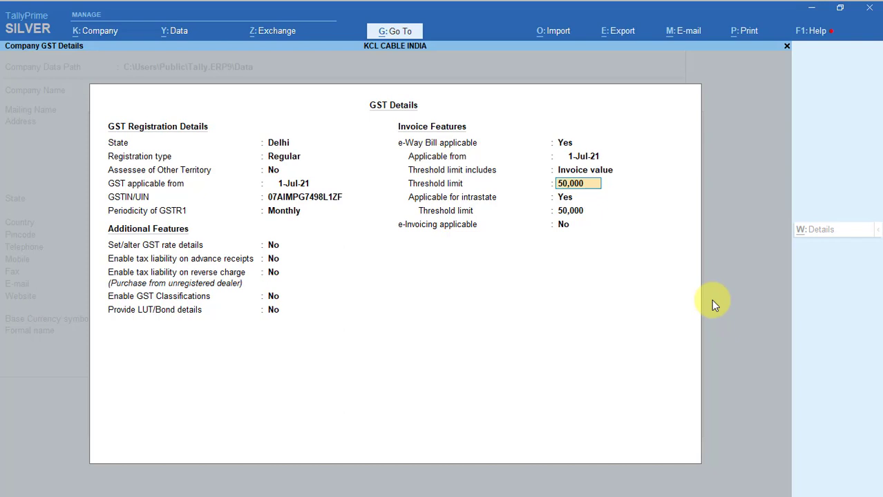
{"action": "key", "text": "Return"}
{"action": "key", "text": "Return"}
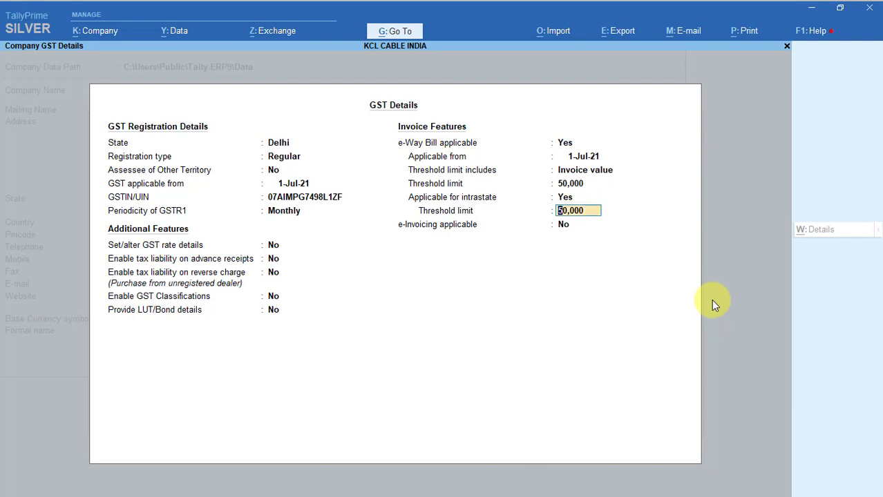
{"action": "type", "text": "100000"}
{"action": "key", "text": "Return"}
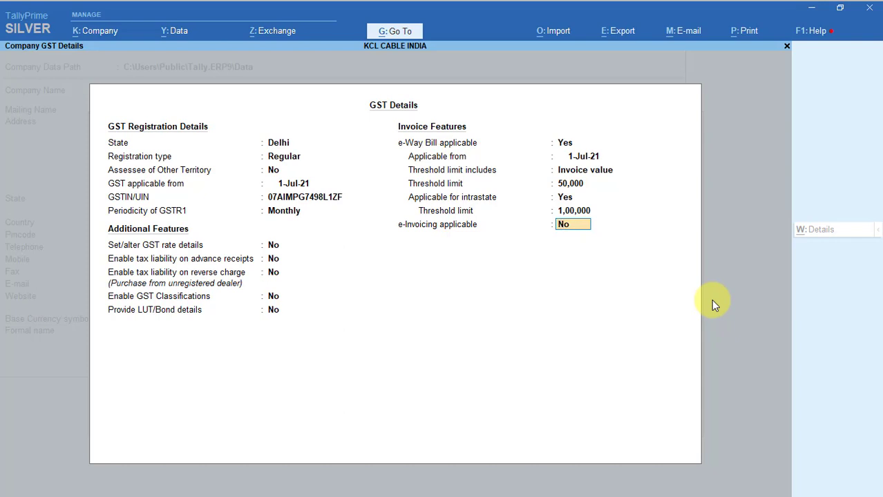
{"action": "key", "text": "Return"}
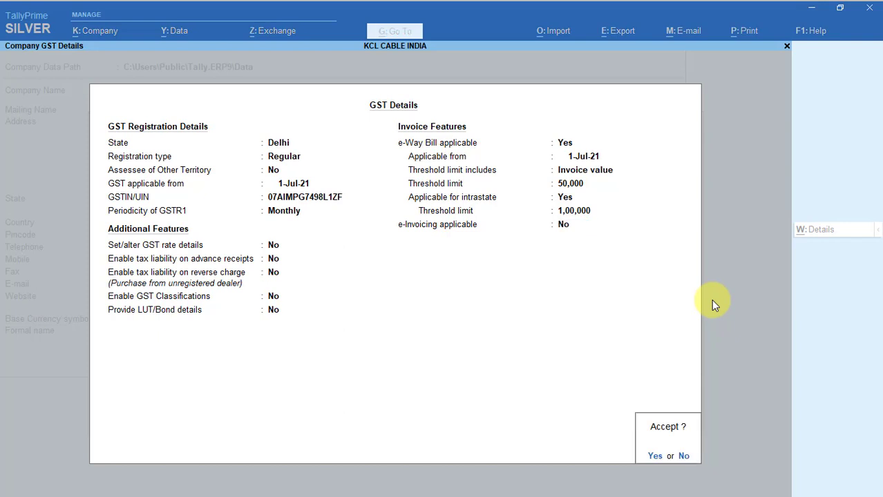
Accept the GST Details and Company Features to reach KCL CABLE INDIA's Gateway of Tally
{"action": "key", "text": "y"}
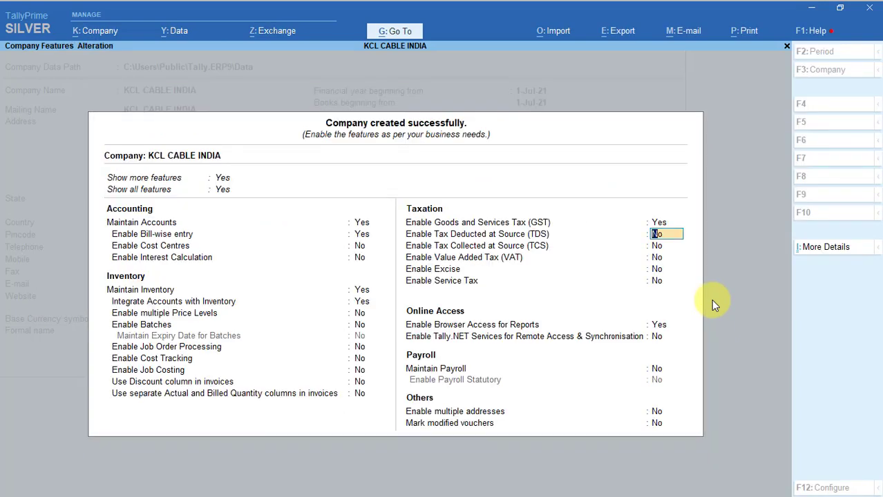
{"action": "key", "text": "ctrl"}
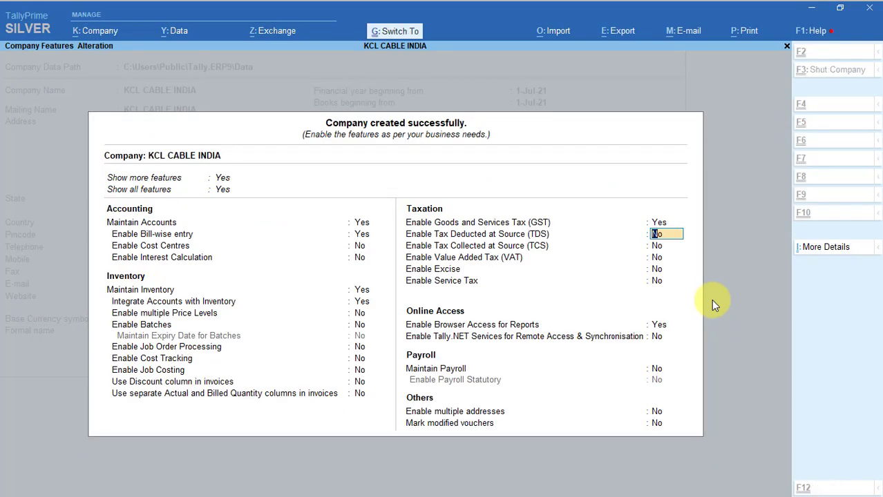
{"action": "key", "text": "ctrl+a"}
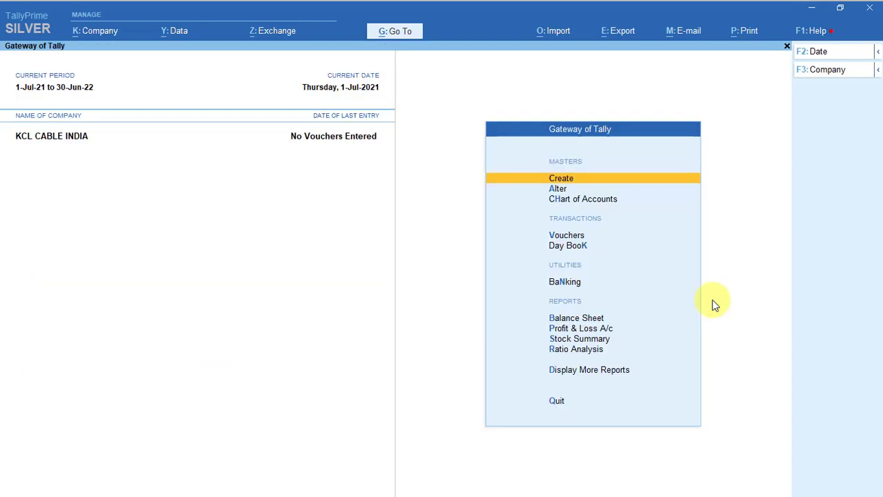